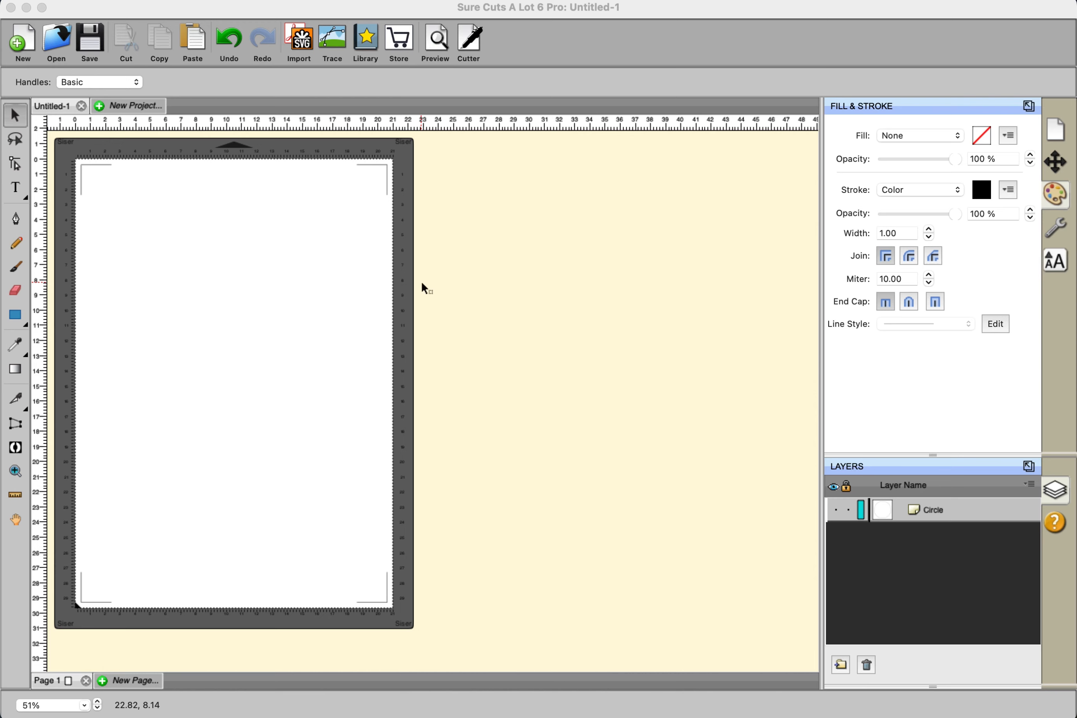
Load the Desktop logo file "Siser_Juliet___Romeo_wit...copy.jpg" as the source for an image trace.
click(333, 42)
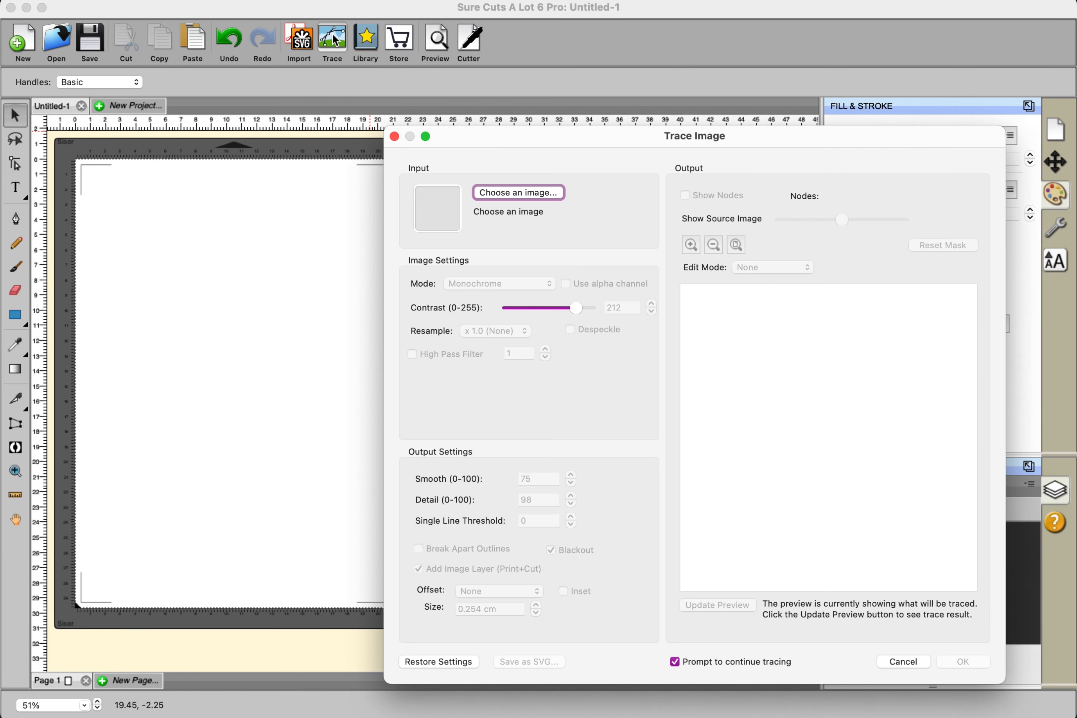
click(516, 194)
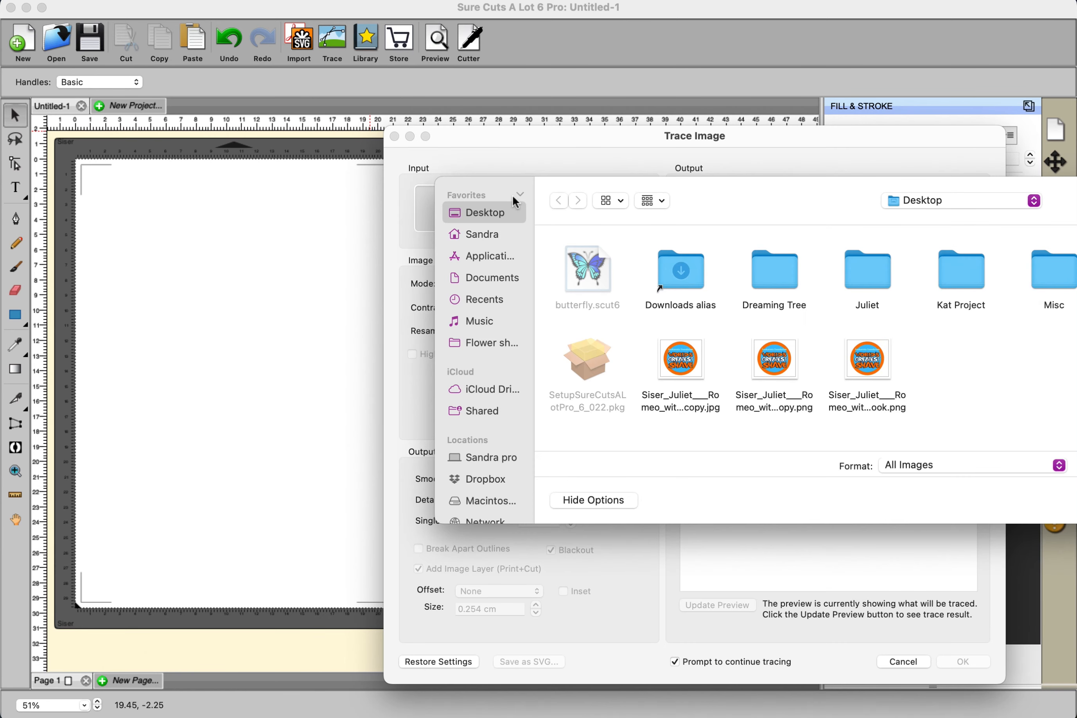
click(688, 361)
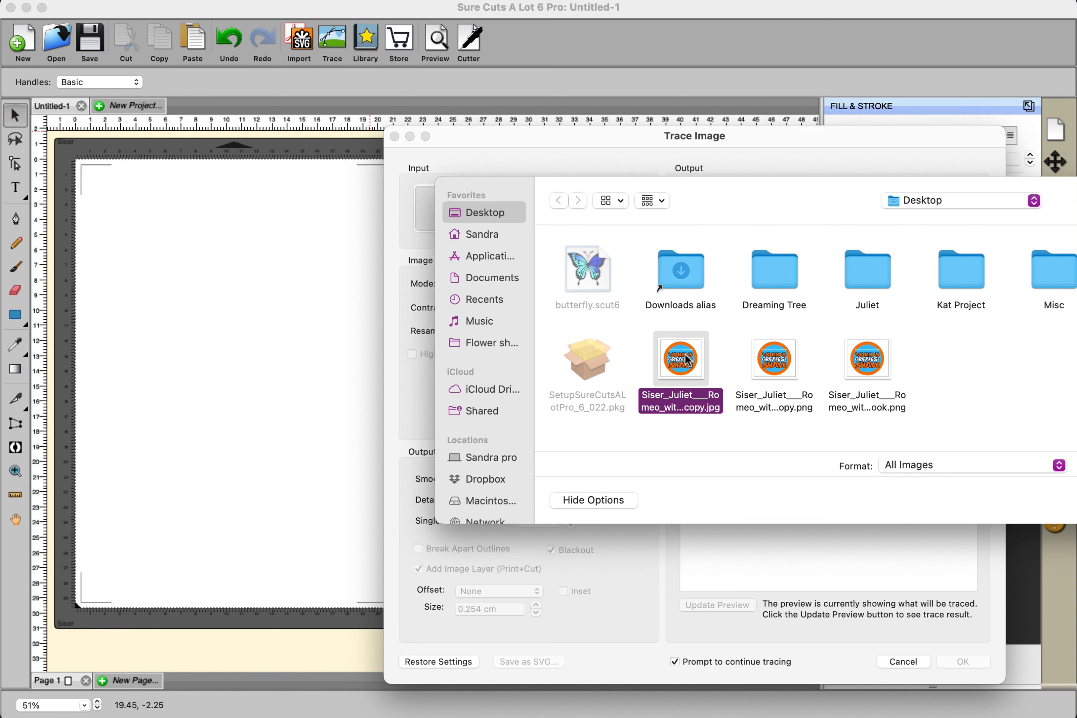
key(Return)
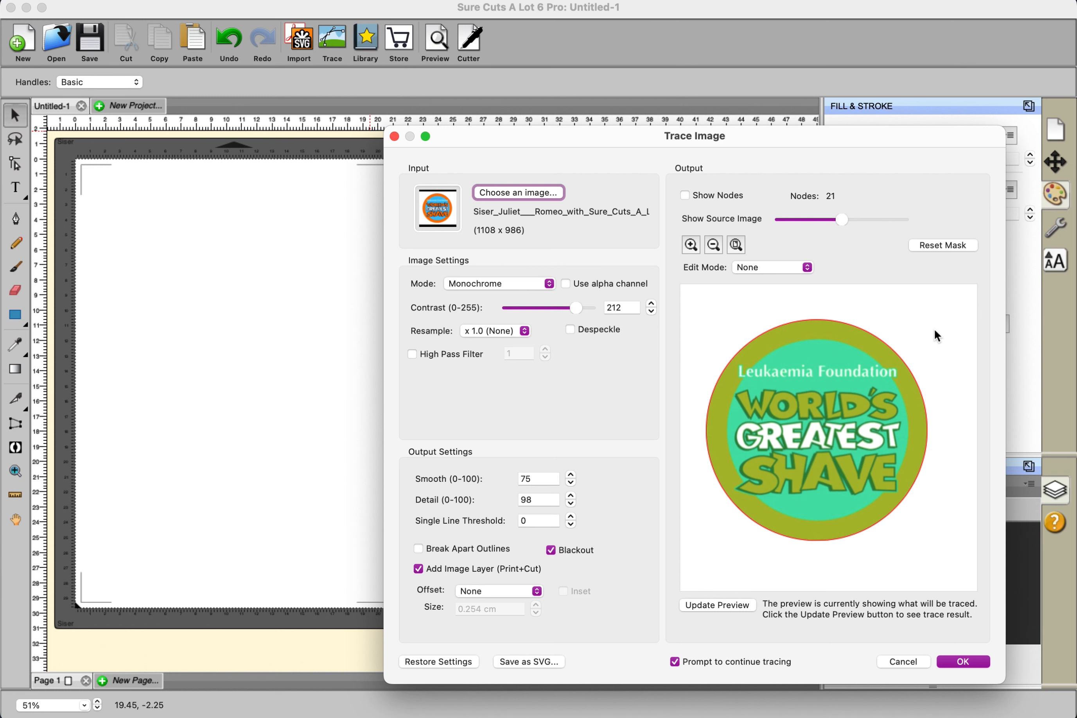
Crop the source image tightly around the circular logo on all four sides and complete the trace.
click(808, 271)
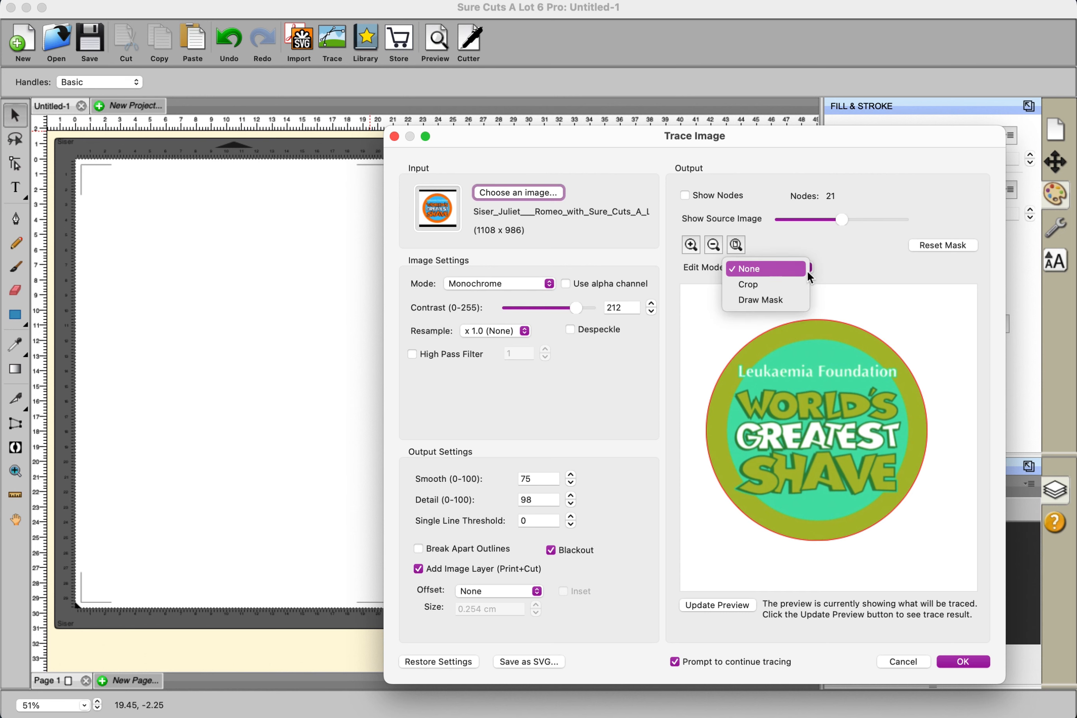
click(794, 287)
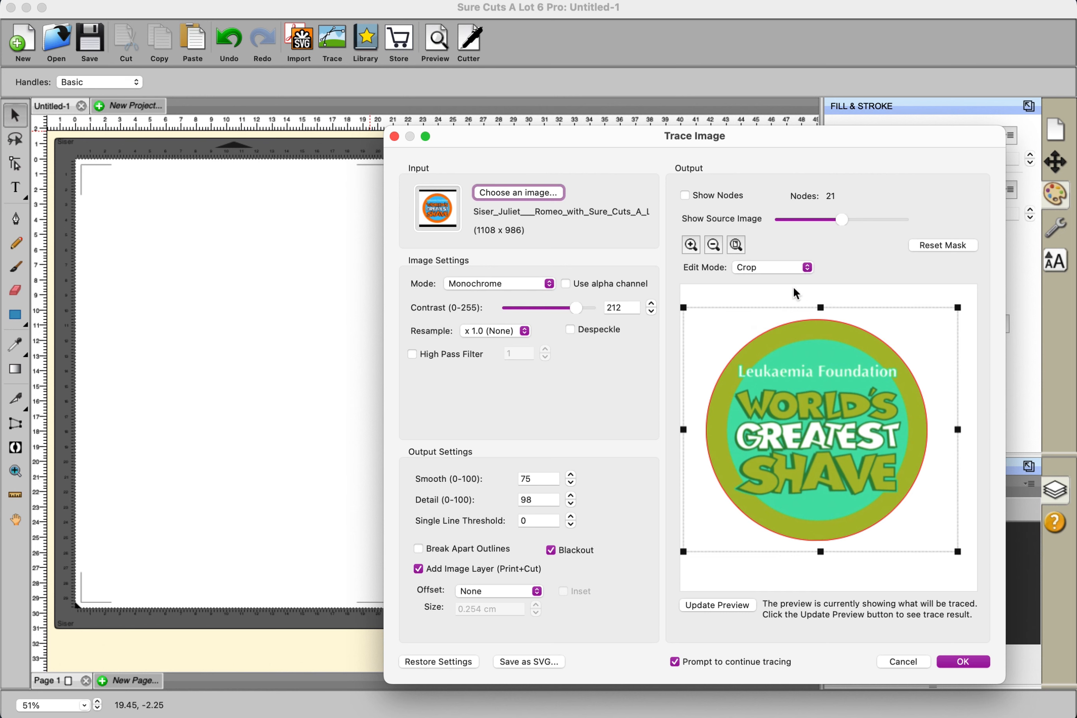
drag(822, 307, 823, 319)
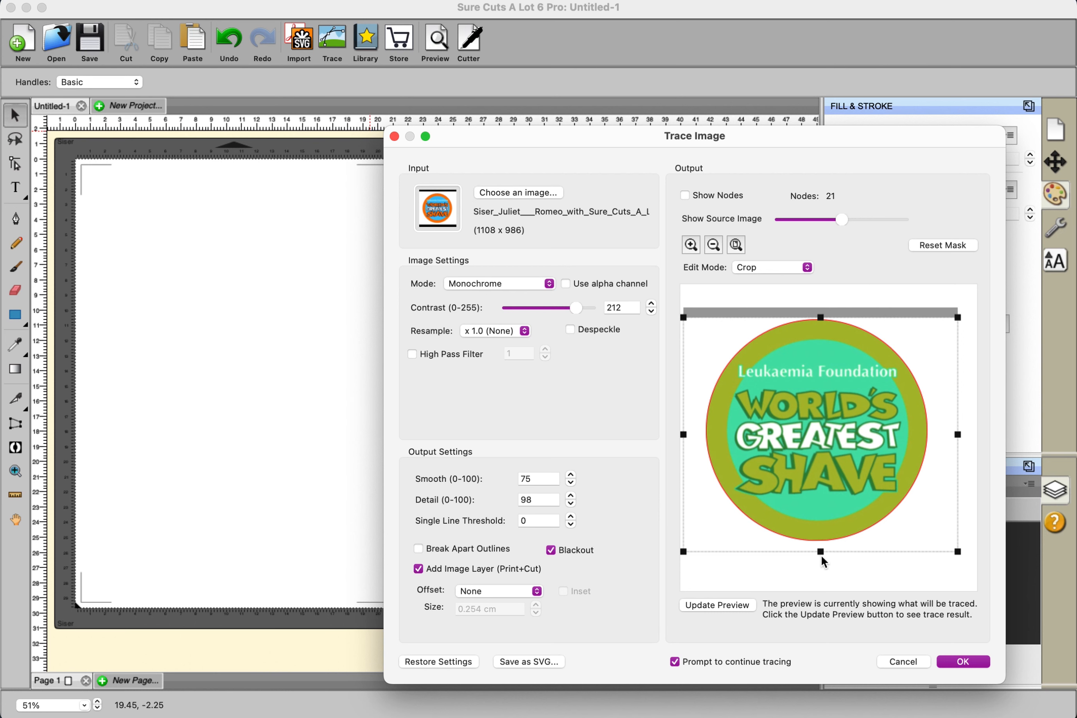
drag(821, 552, 822, 545)
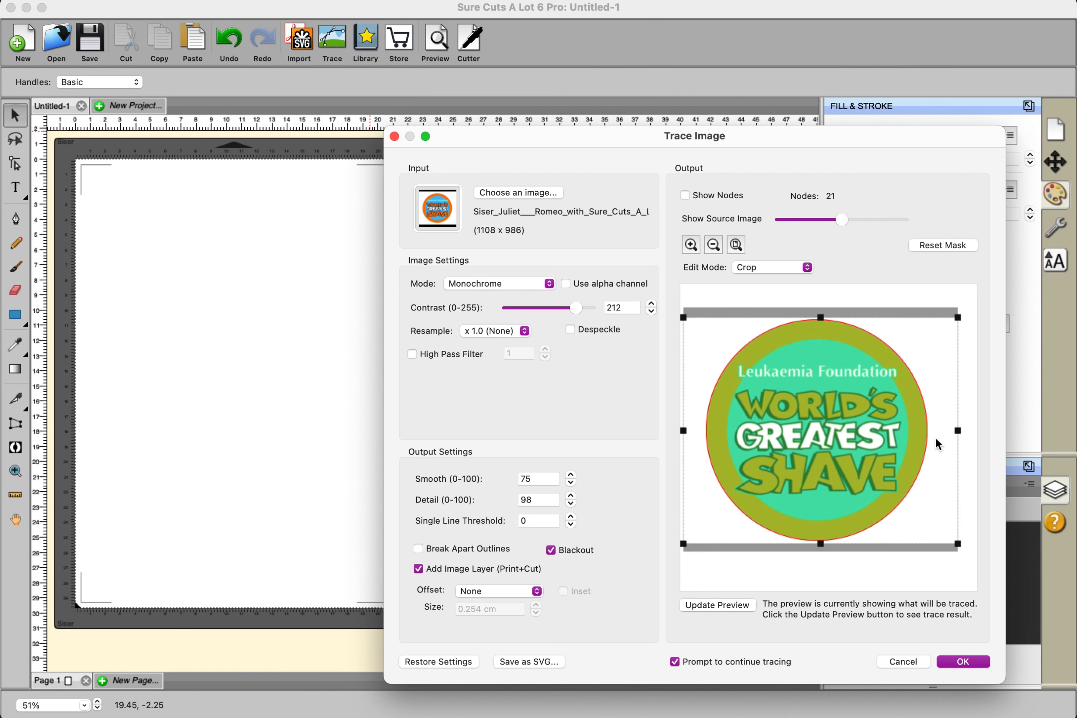
drag(958, 431, 931, 433)
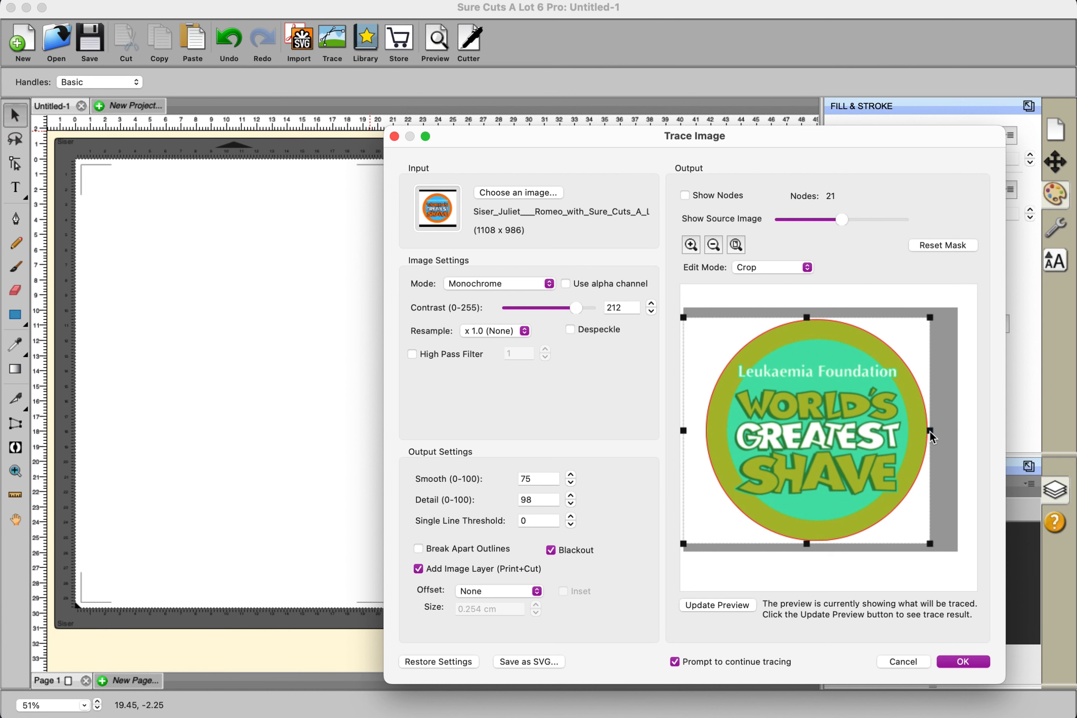
drag(684, 430, 704, 430)
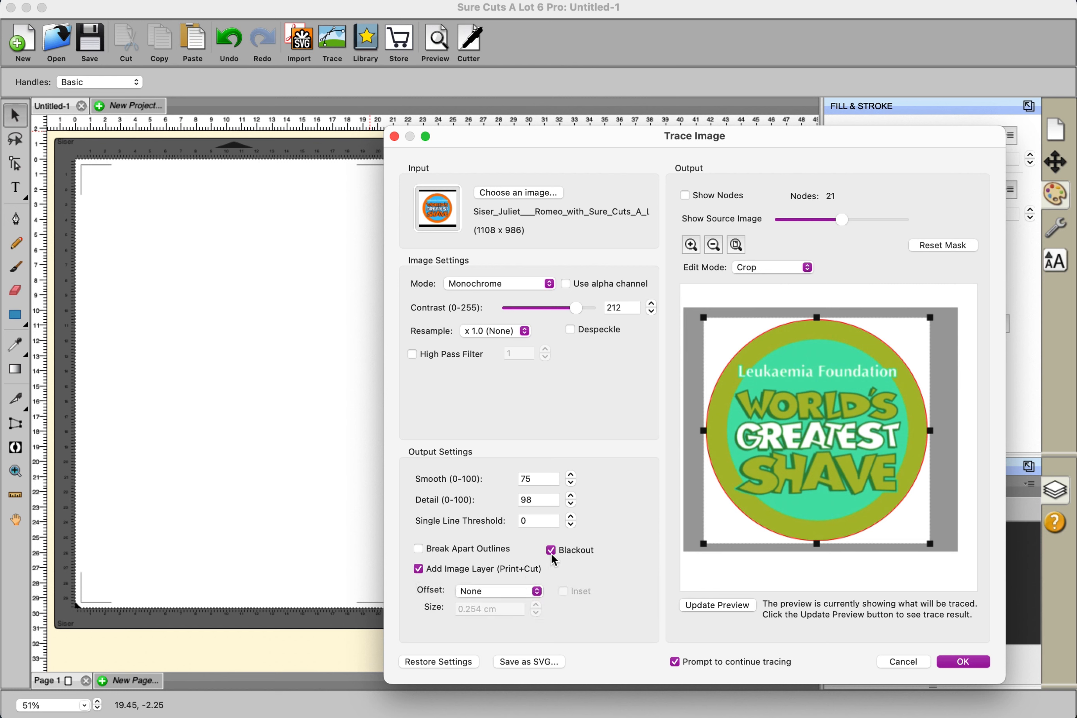
click(972, 662)
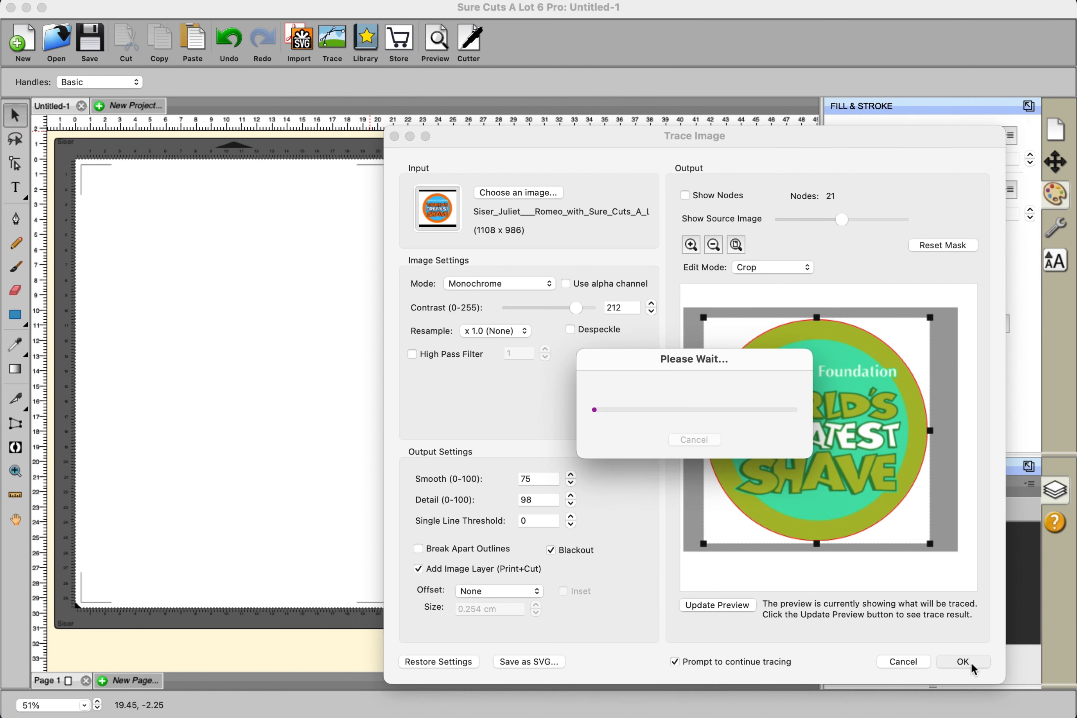
click(567, 314)
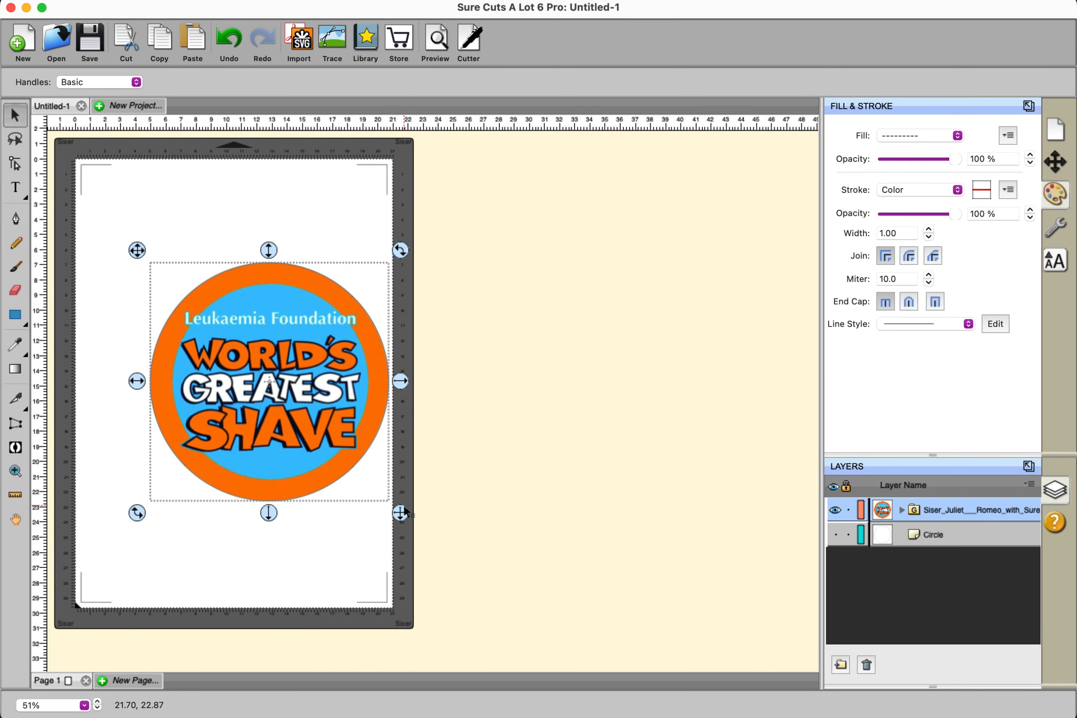
Scale the traced logo down to about 3.4 cm wide near the page's upper-left corner.
drag(401, 513, 217, 281)
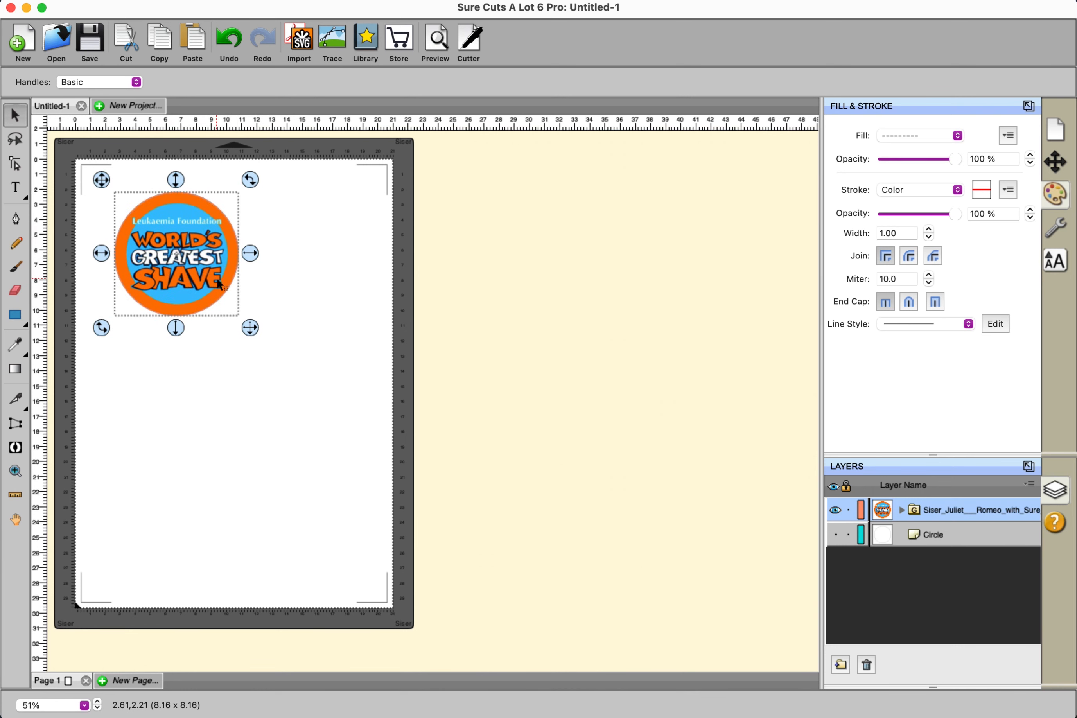
click(249, 331)
drag(181, 257, 177, 252)
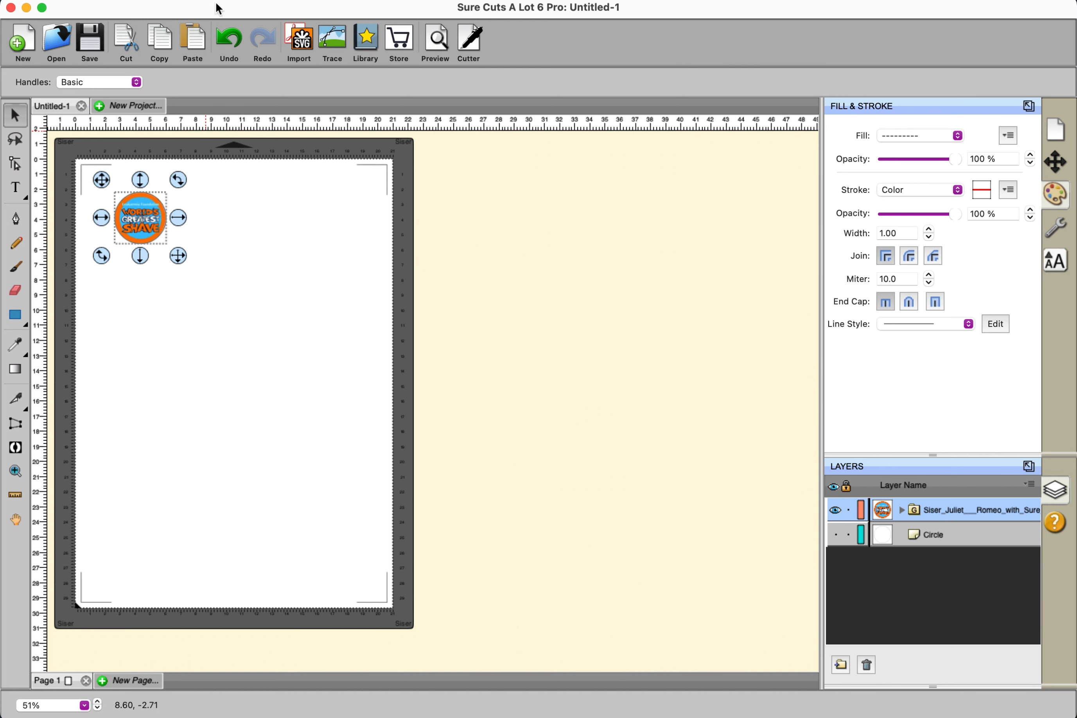
Duplicate the traced logo into 5 columns and 1 row with 0 cm horizontal spacing.
click(243, 1)
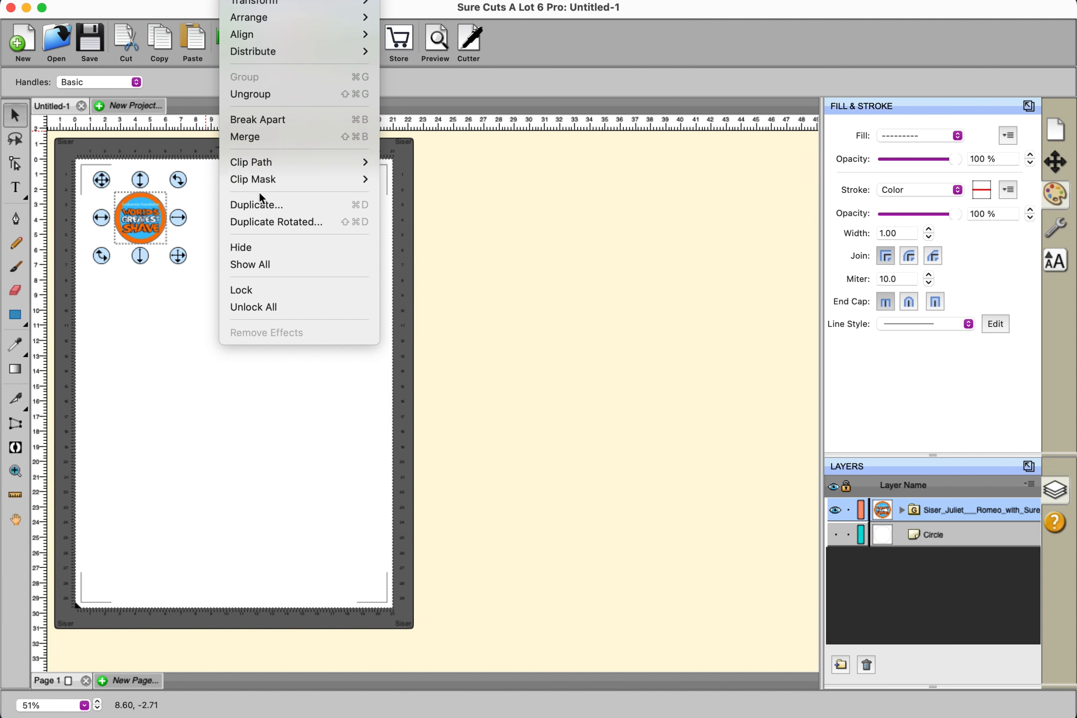
click(257, 205)
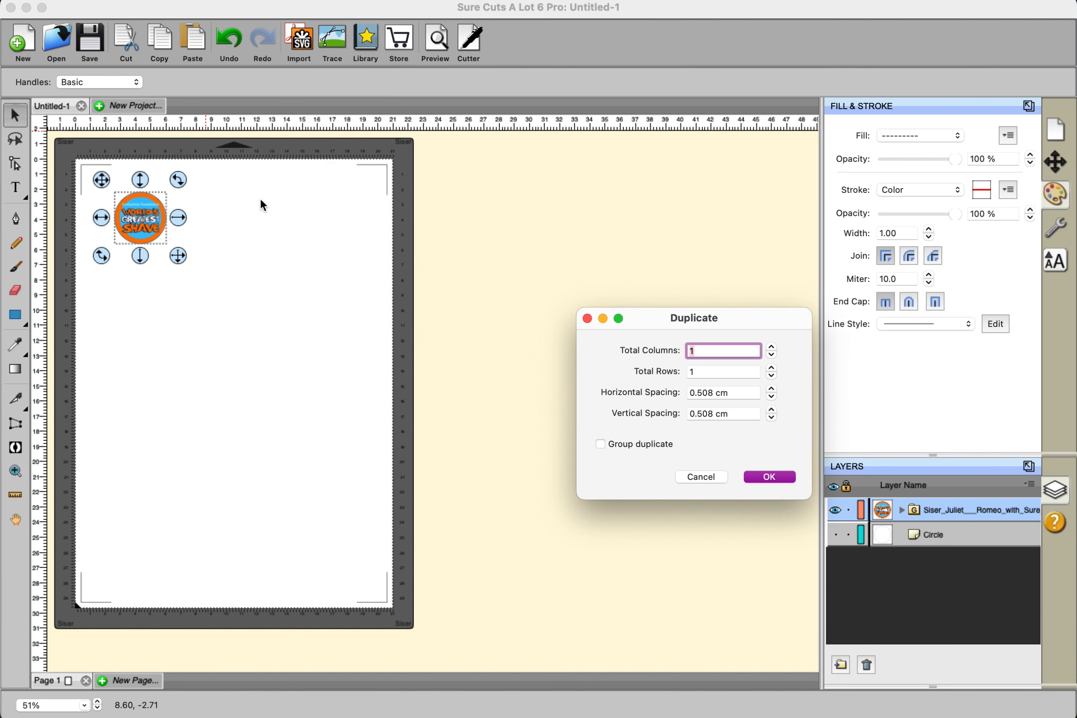
click(772, 347)
click(774, 348)
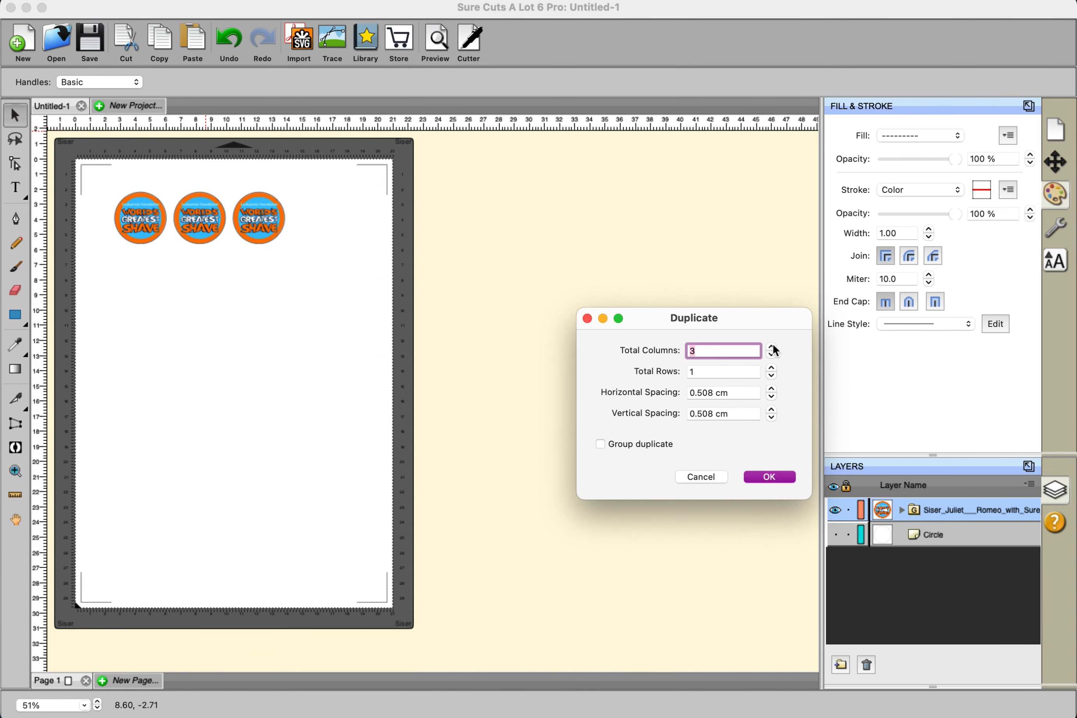
click(772, 347)
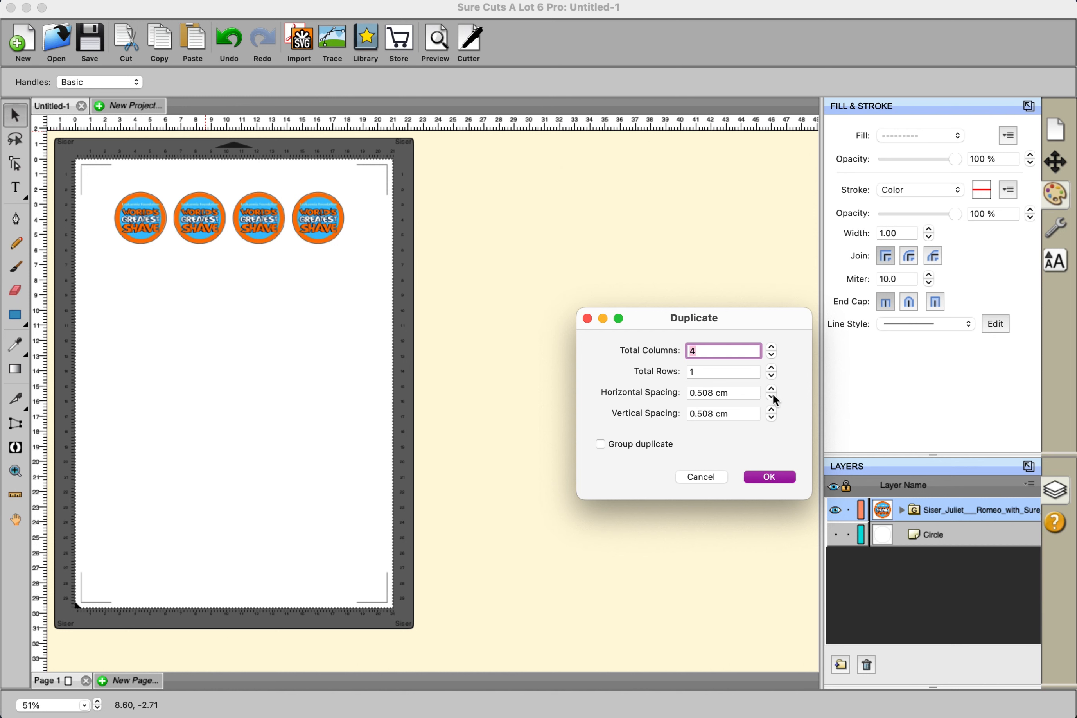
drag(747, 395, 645, 392)
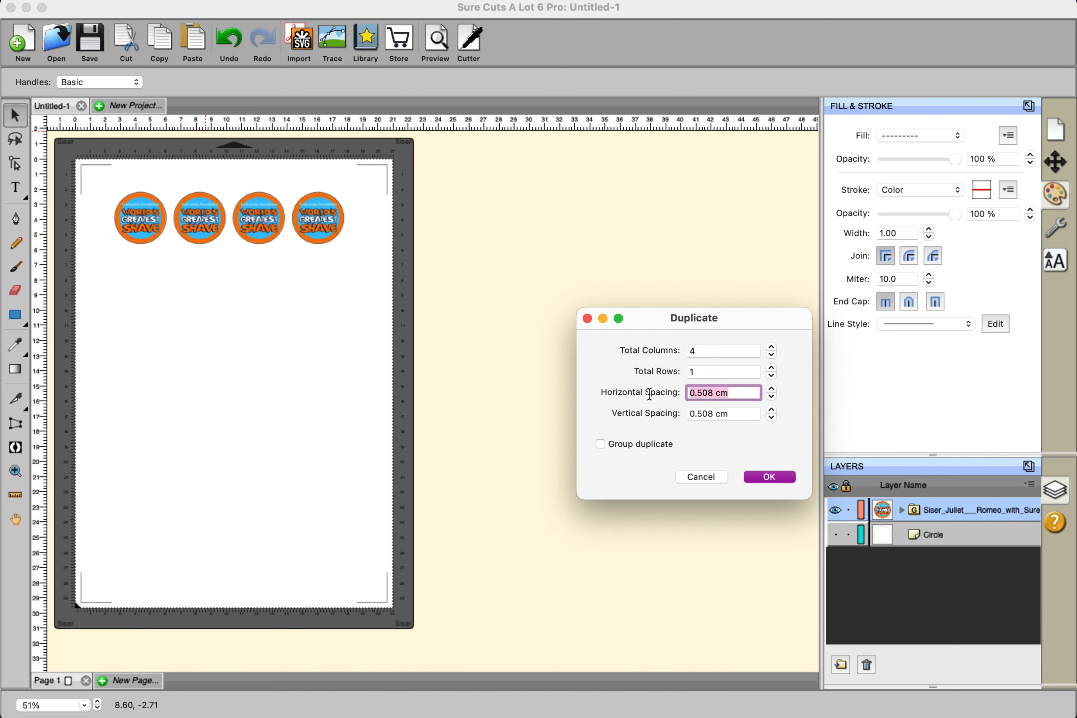
text(0.0)
click(772, 348)
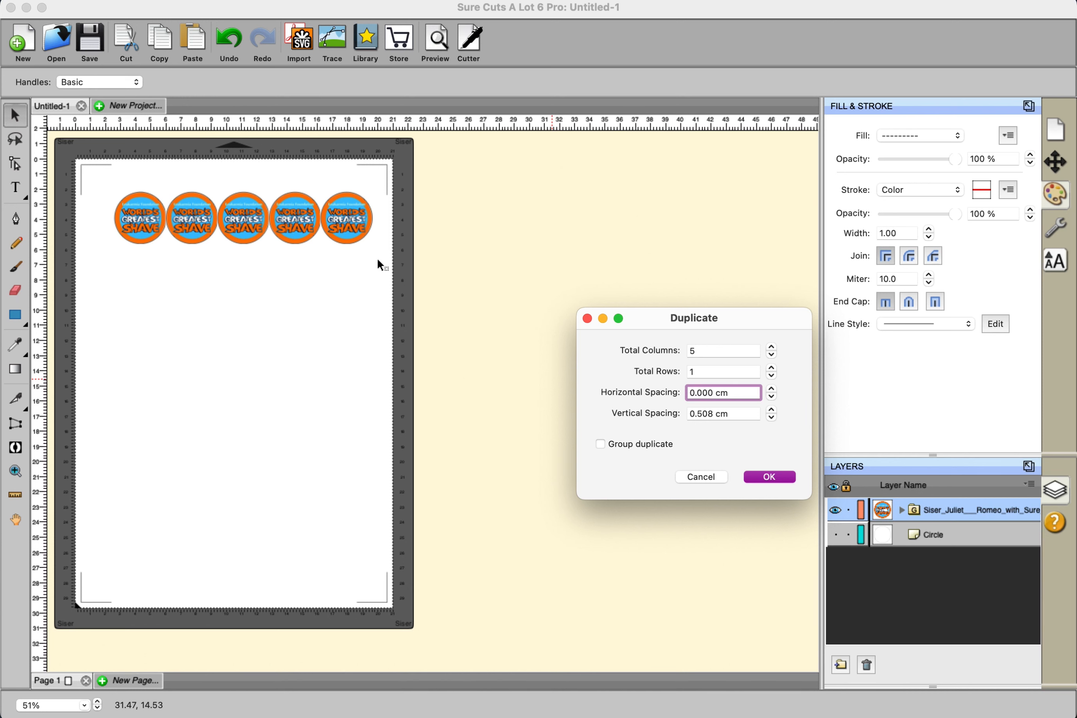
click(767, 477)
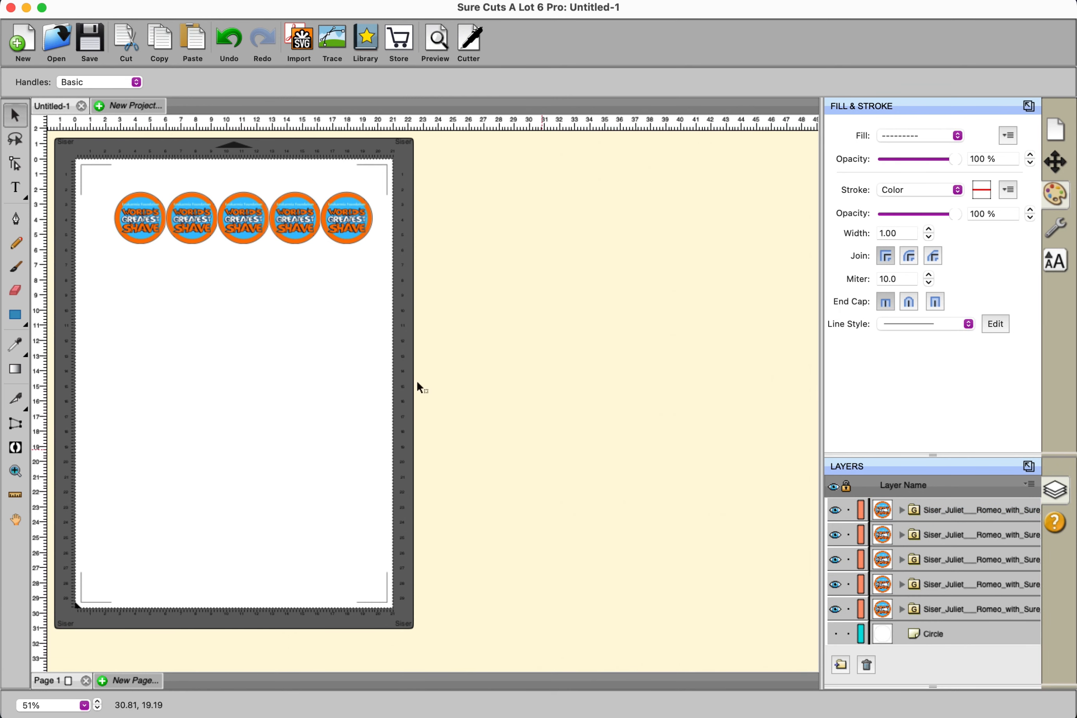
Select all five logos, preview their cut lines without the printable artwork, and delete them.
drag(103, 172, 389, 281)
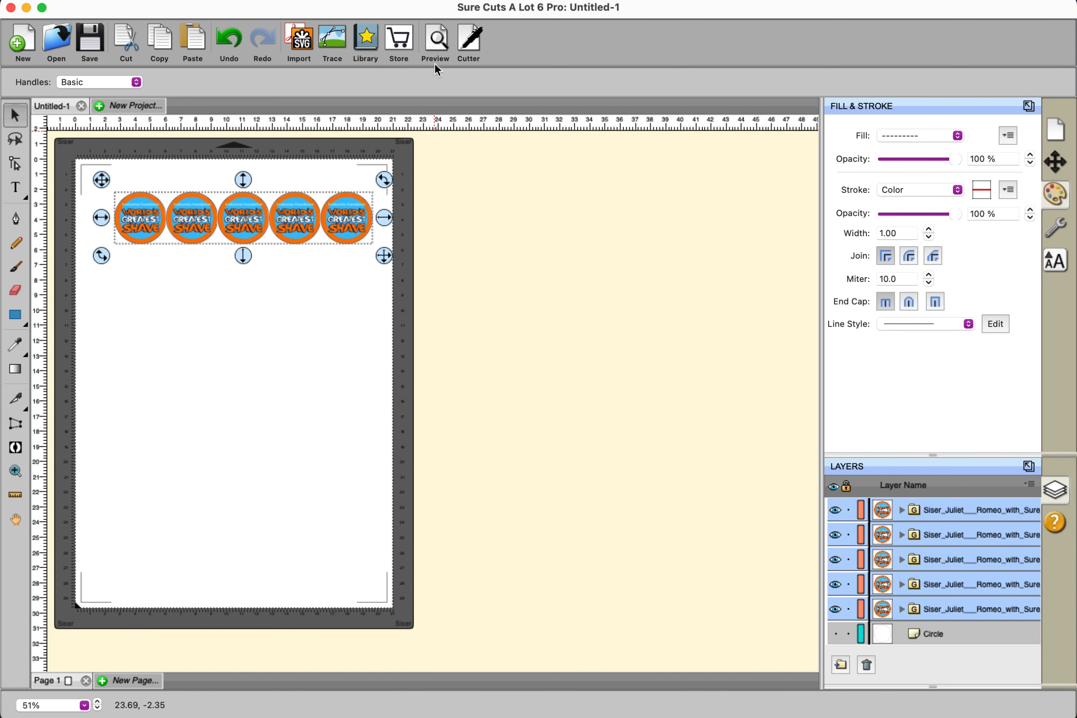
click(436, 37)
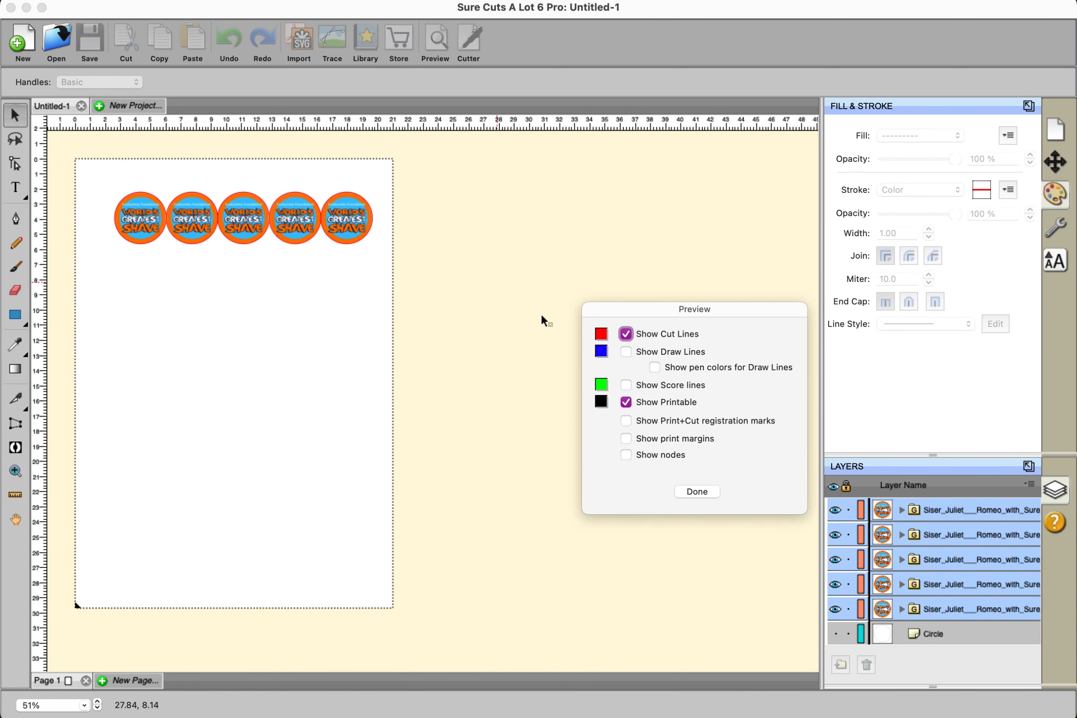
click(626, 402)
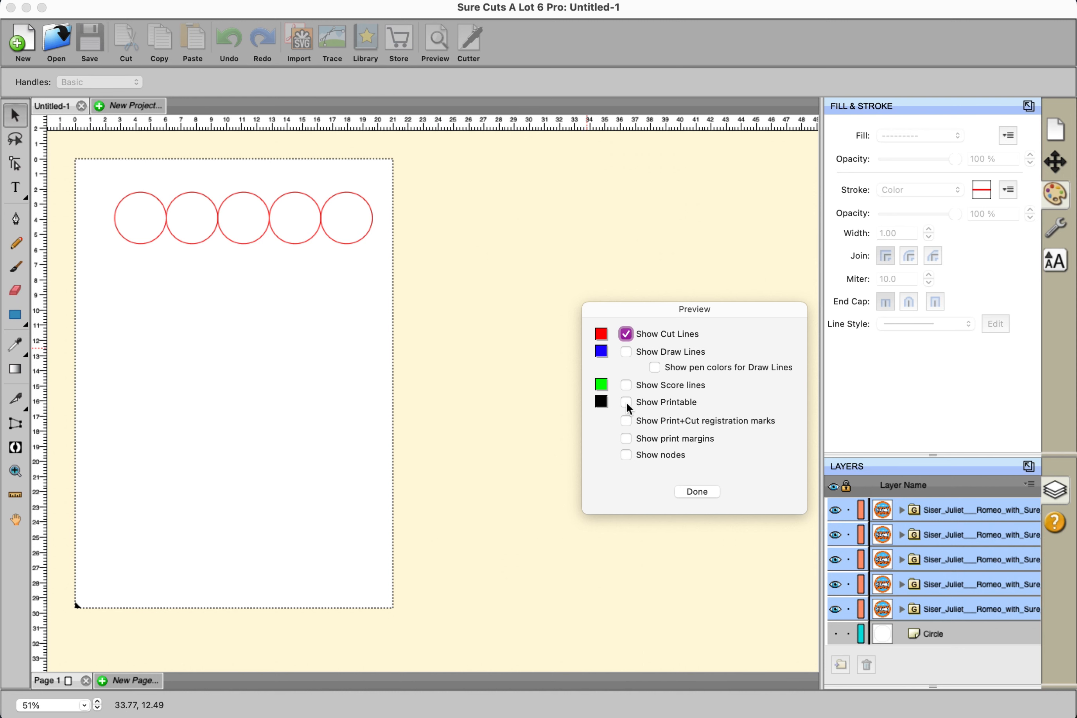
click(697, 491)
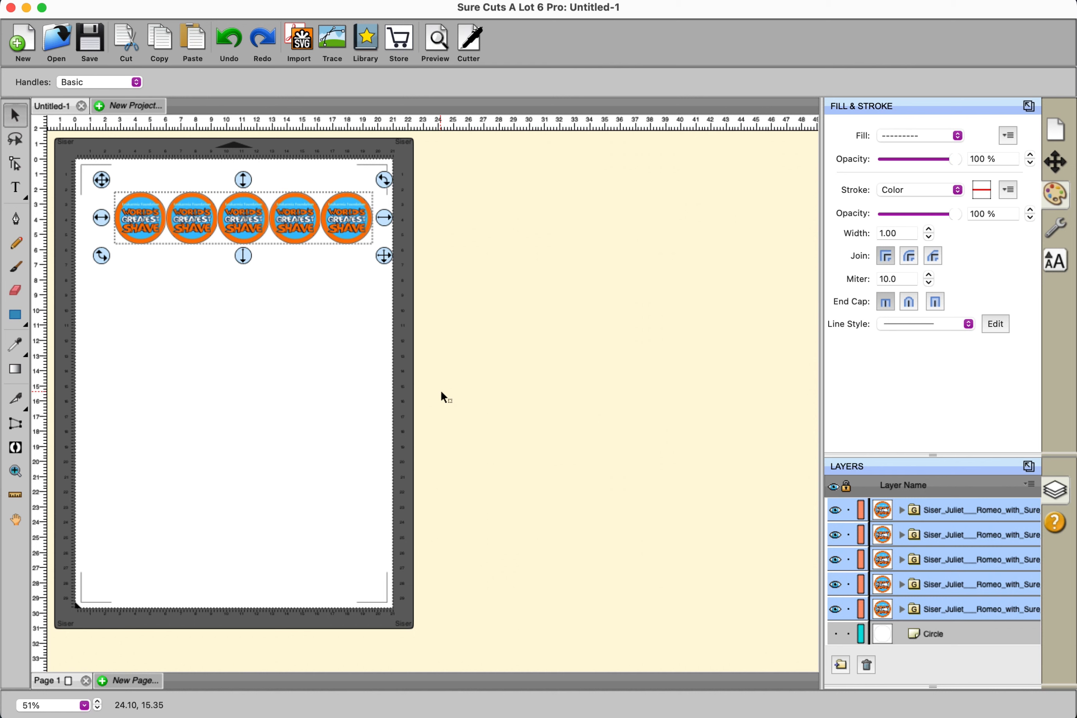
key(Delete)
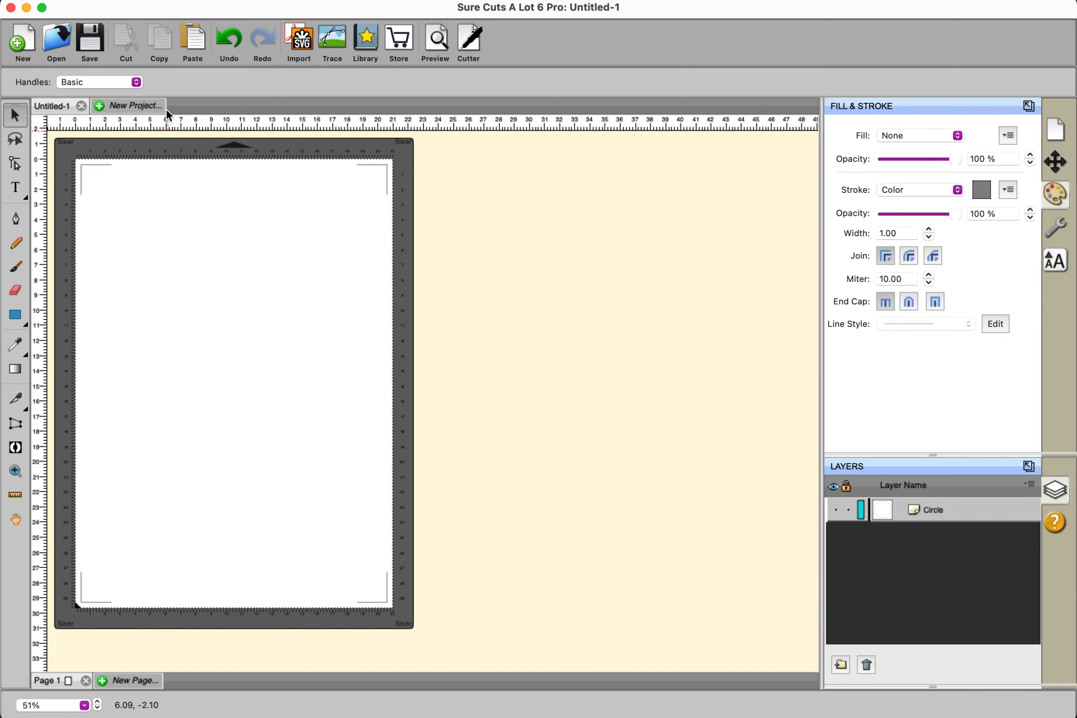
Place the Desktop logo image "Siser_Juliet___Romeo_wit...copy.jpg" on the page without tracing it.
click(166, 1)
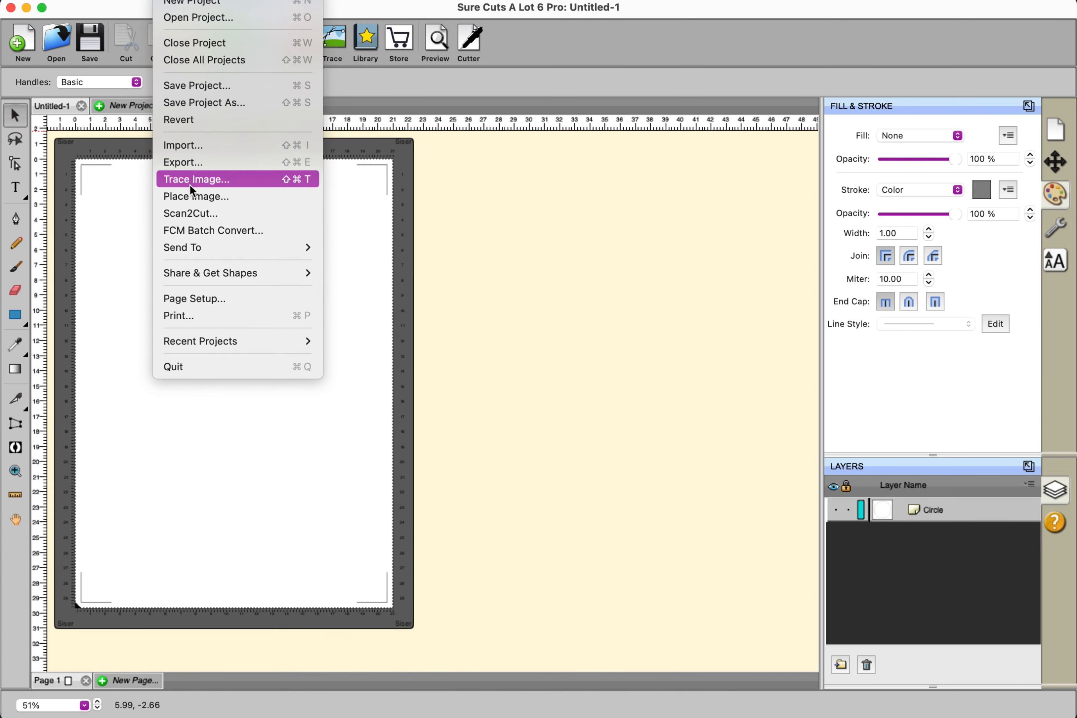
click(193, 194)
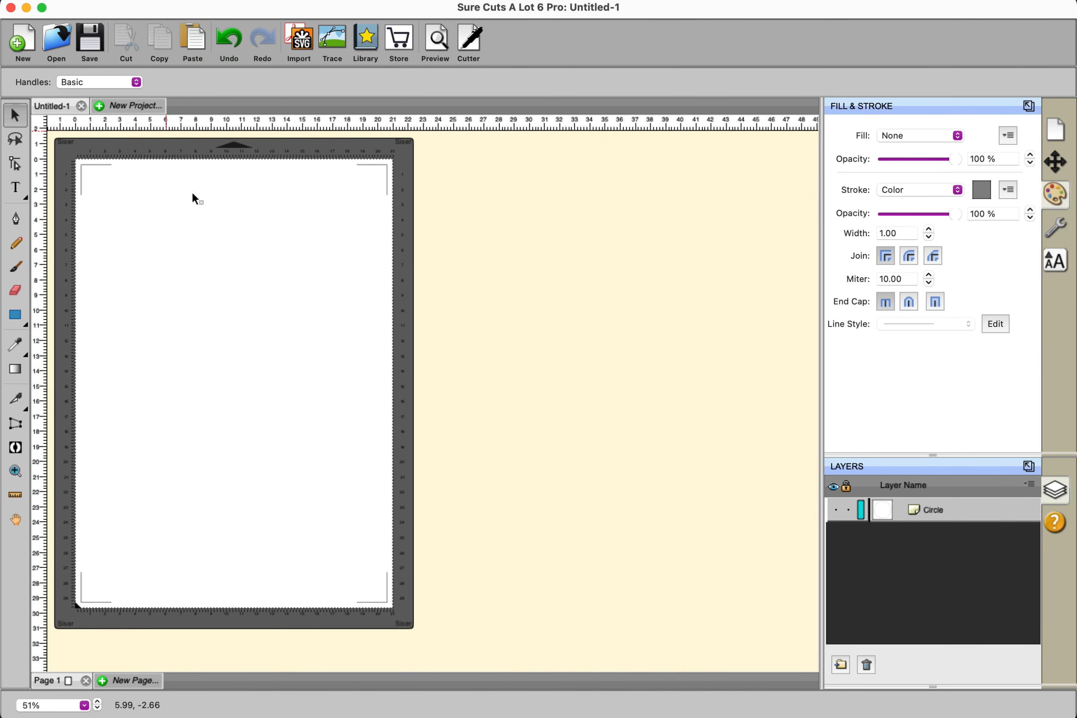
click(461, 278)
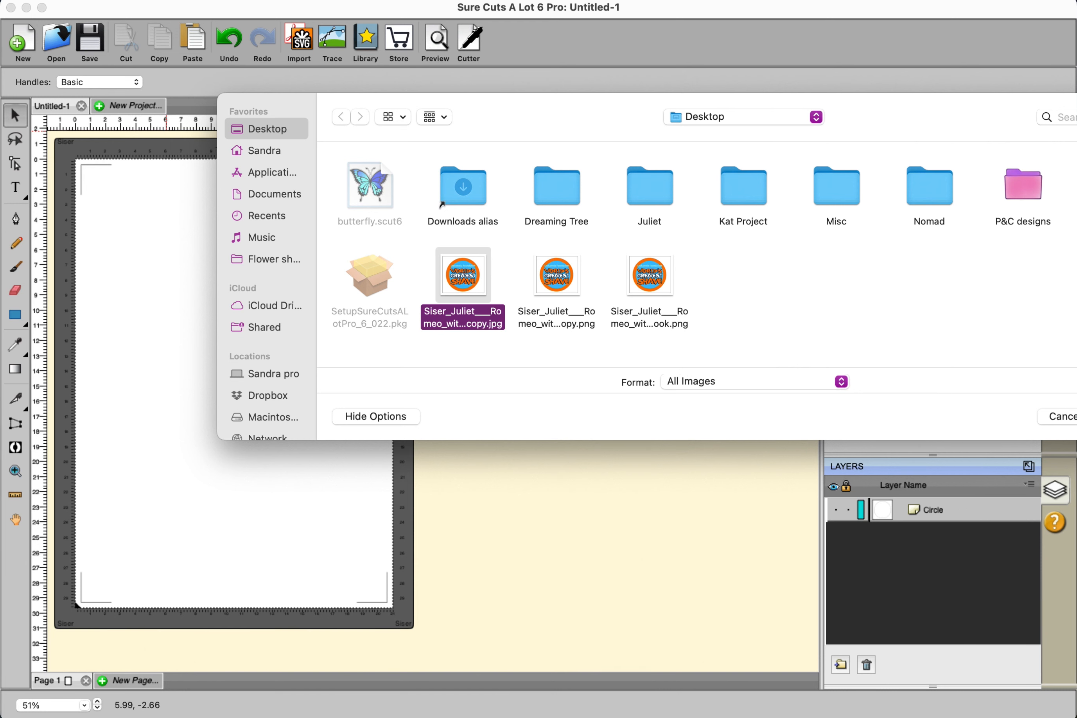
key(Return)
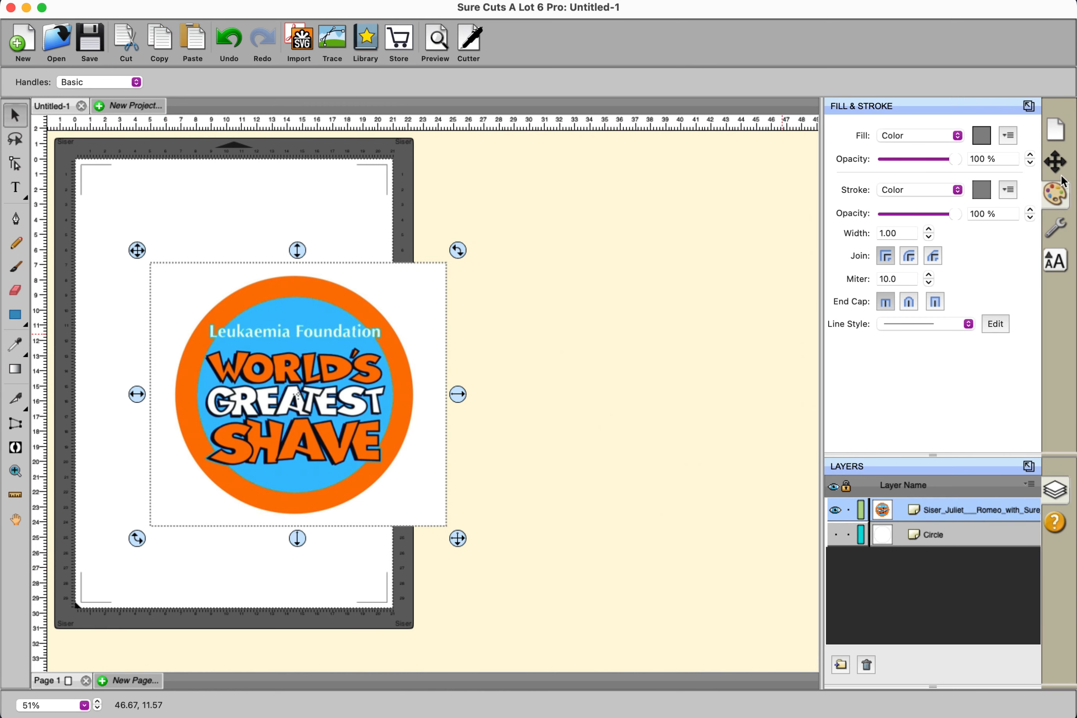
Scale the placed logo proportionally to about 14.77 by 13.14 cm and move it to about X 4.04, Y 5.54 cm.
click(1055, 163)
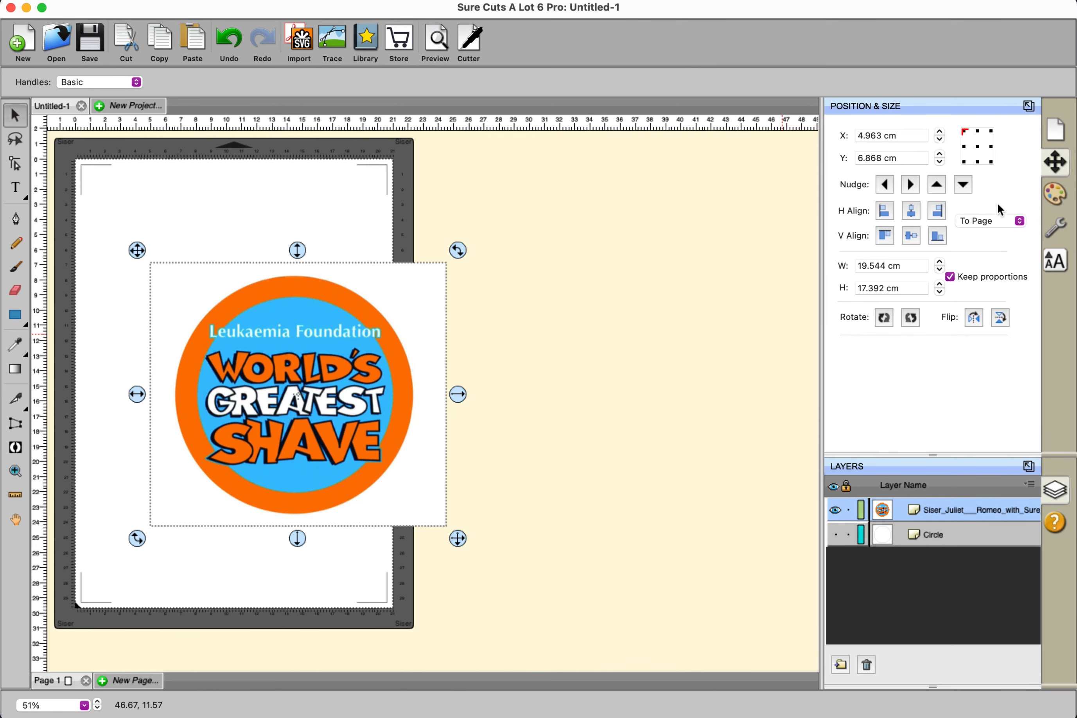
click(940, 293)
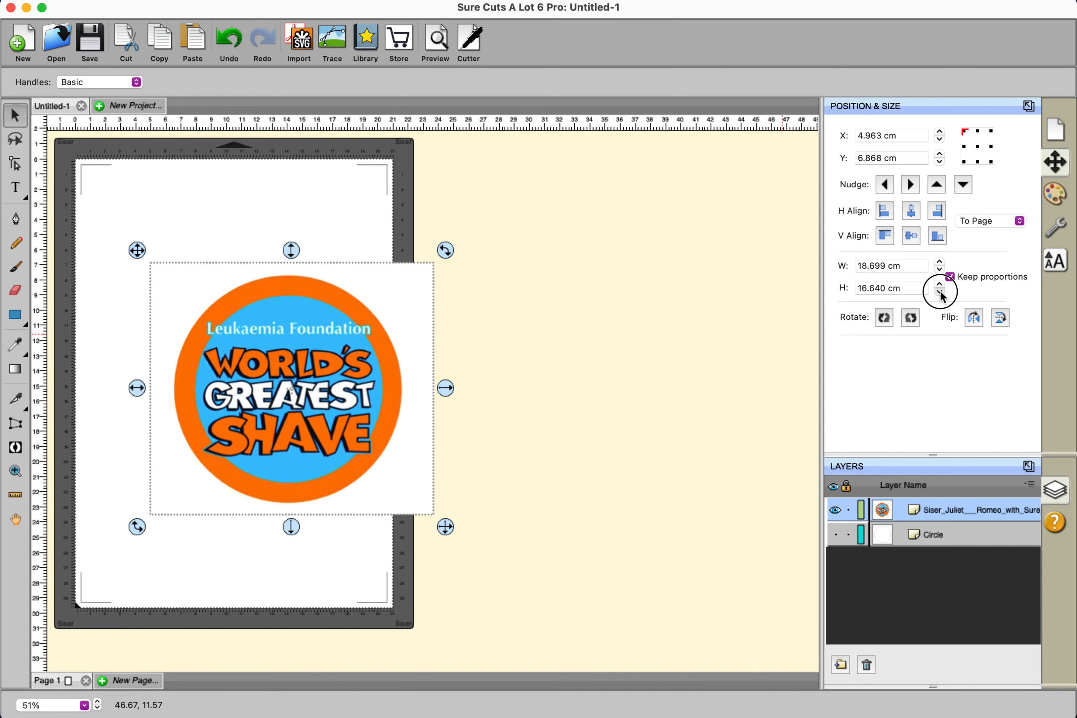
click(940, 292)
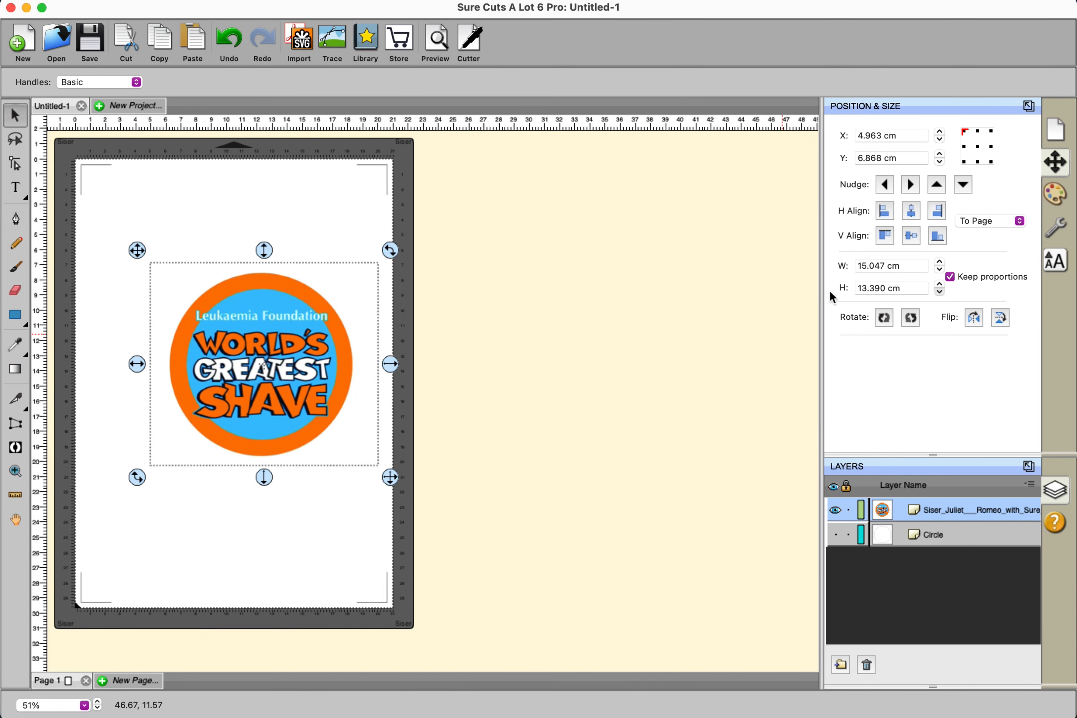
drag(294, 349, 280, 329)
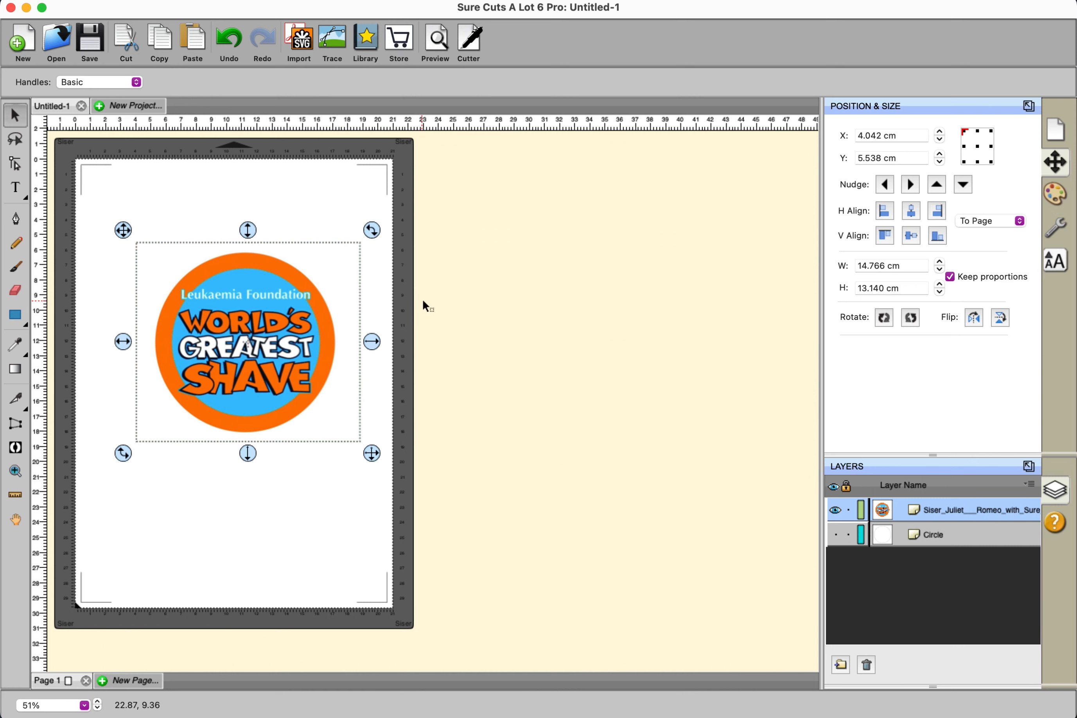
Add the Cross shape from the Basic Shapes library, scale it to about 9.19 cm square, and centre it over the circular logo.
click(367, 42)
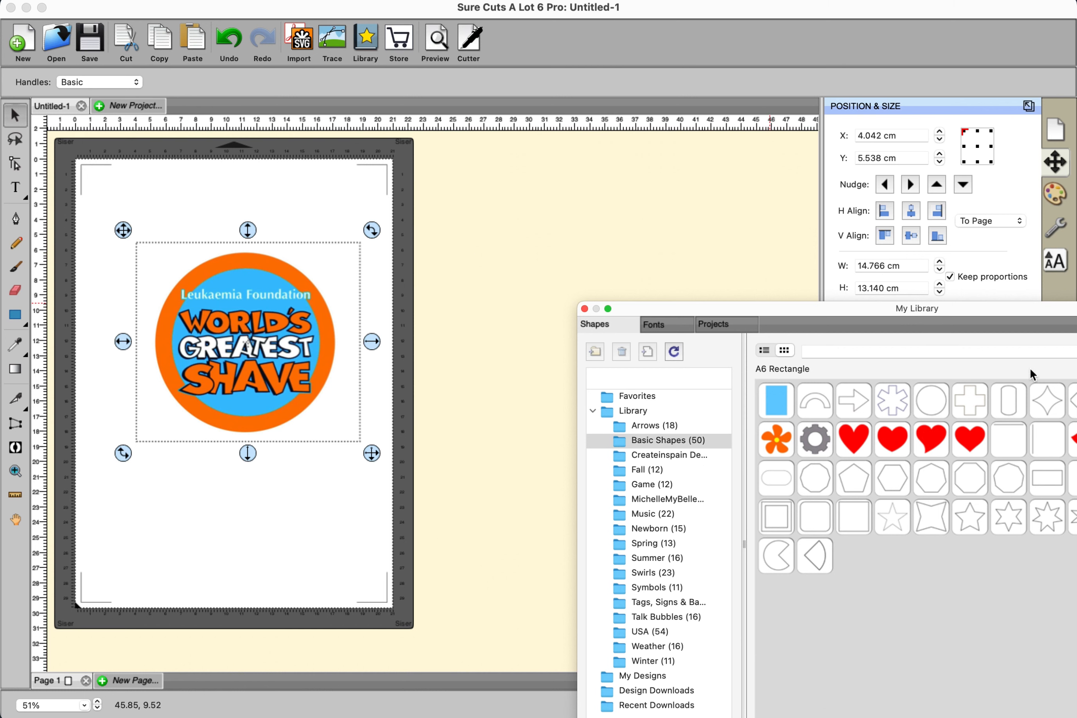
double_click(975, 398)
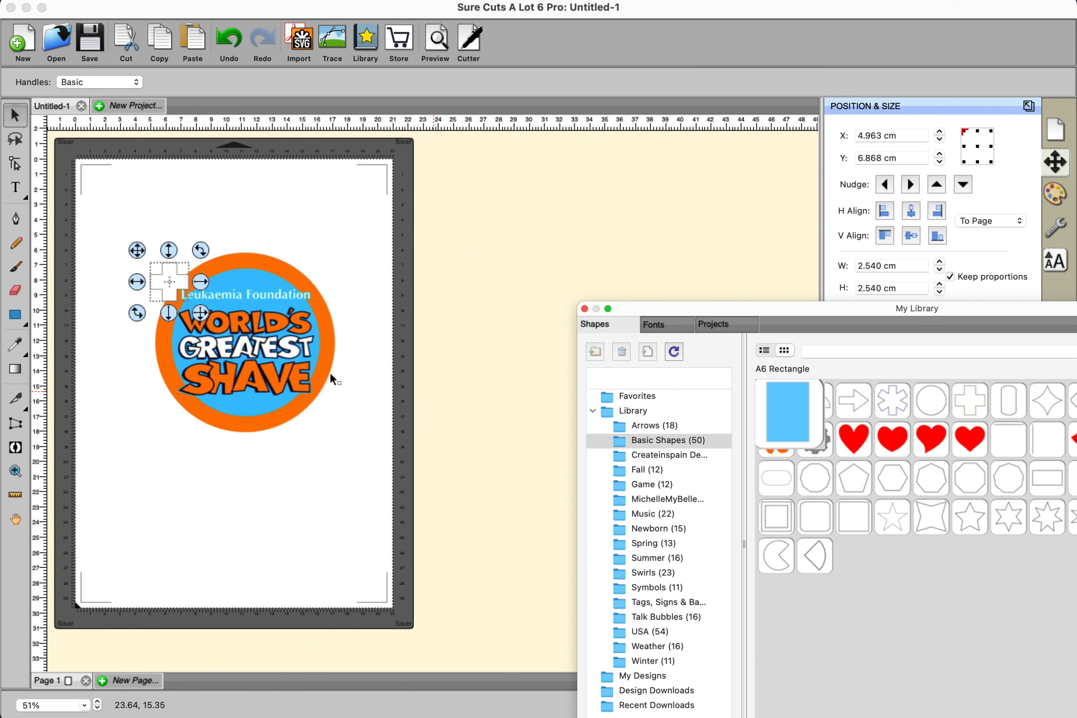
drag(200, 313, 308, 414)
drag(228, 342, 256, 353)
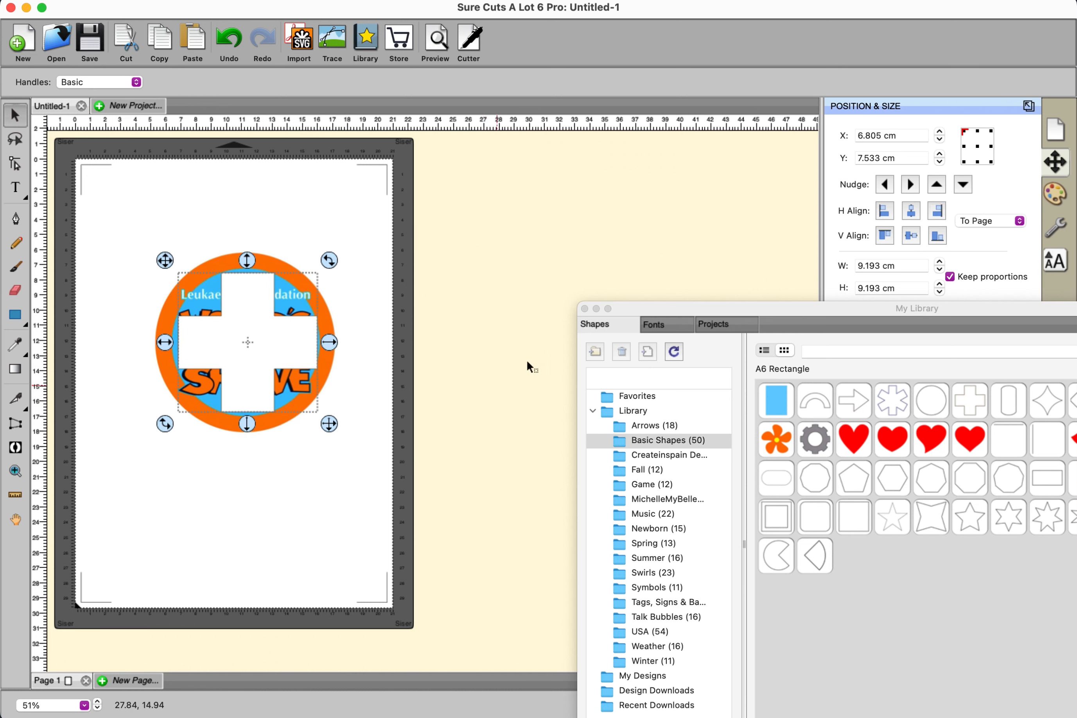
click(585, 309)
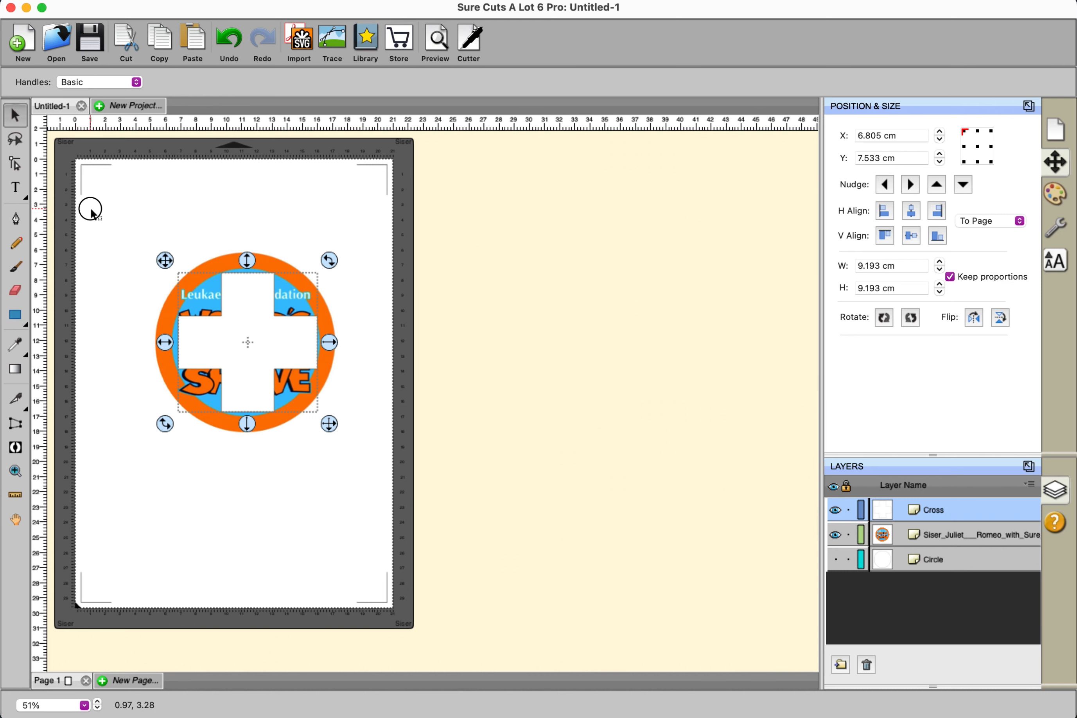
Select the cross and the logo image together and set a clip mask so the artwork is cropped to the cross.
drag(93, 214, 464, 542)
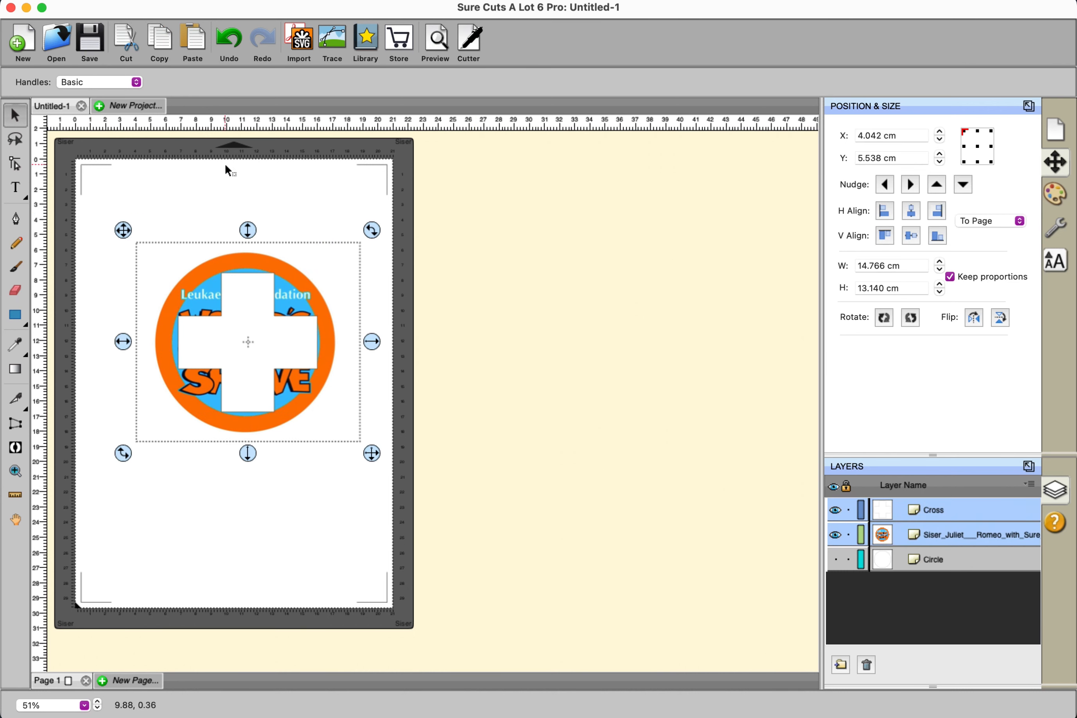
click(232, 1)
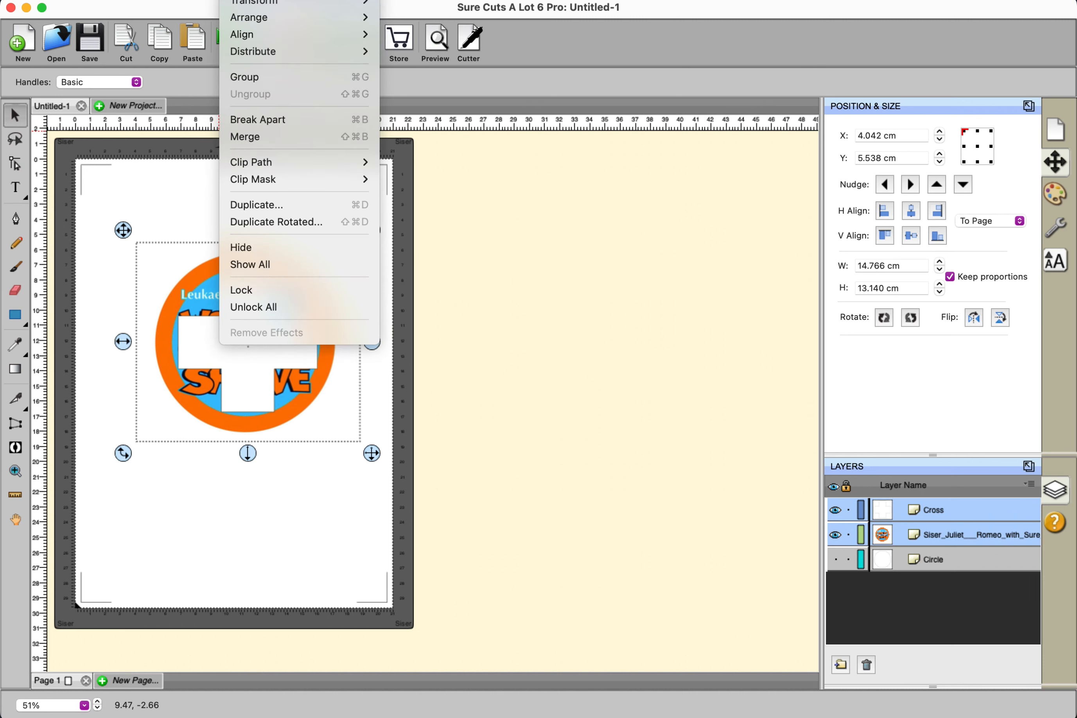
mouse_move(255, 180)
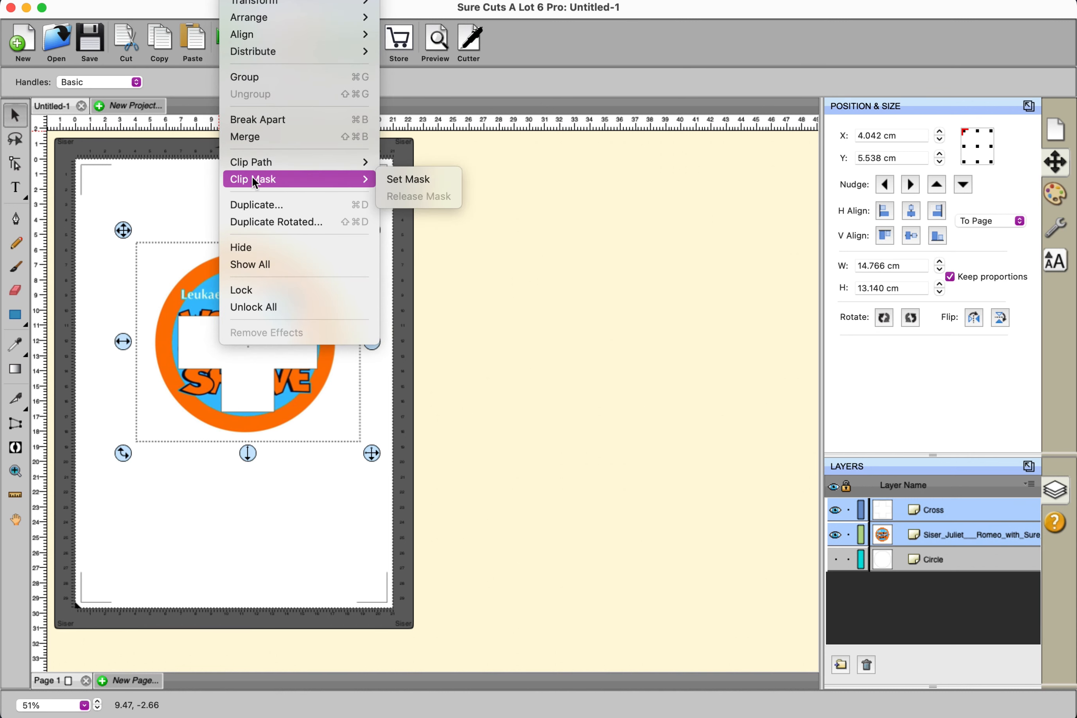
click(410, 180)
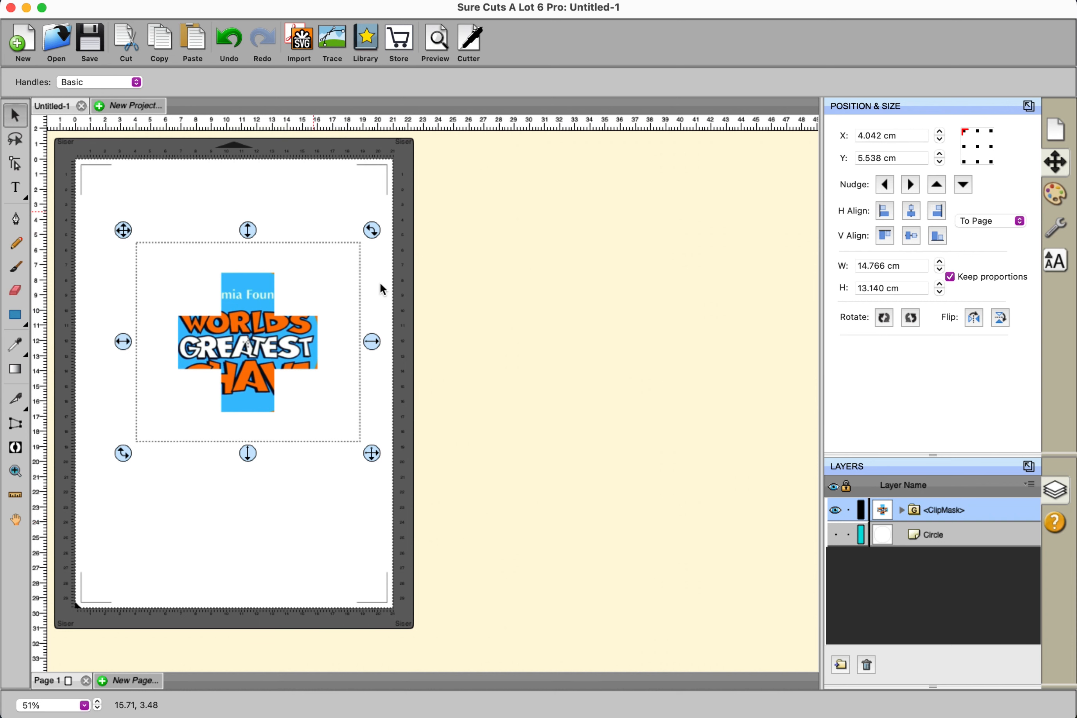
click(343, 208)
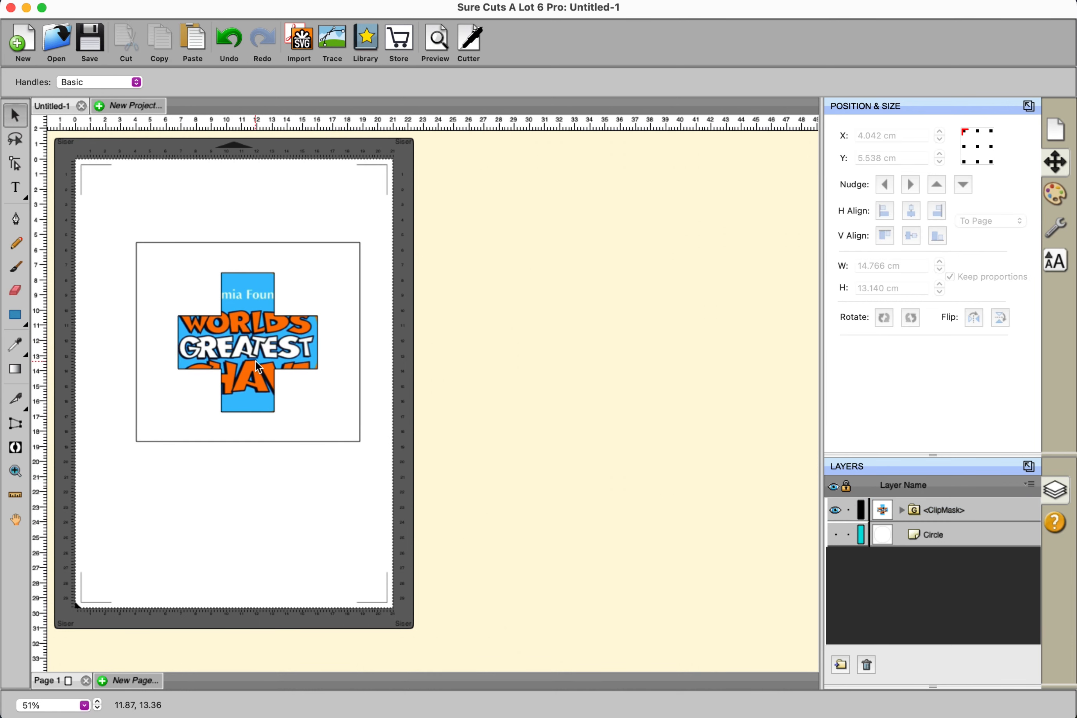
Scale the clip-masked logo proportionally to about 14.10 by 12.55 cm and move it to about X -1.59, Y 1.96 cm.
click(264, 390)
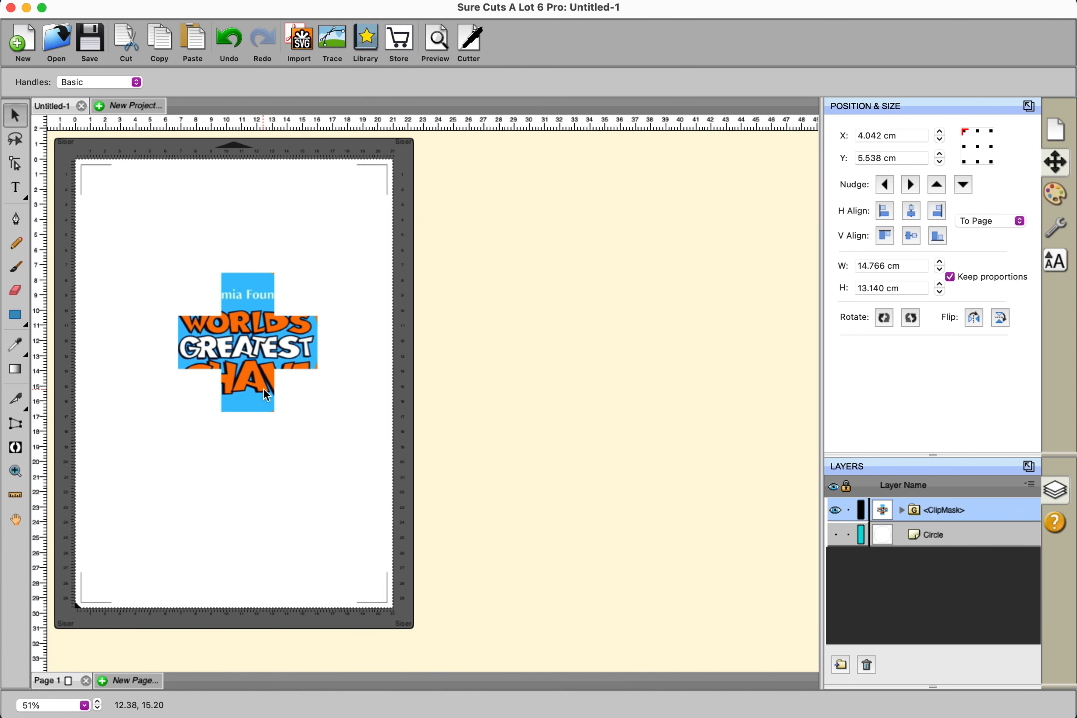
drag(374, 459, 364, 451)
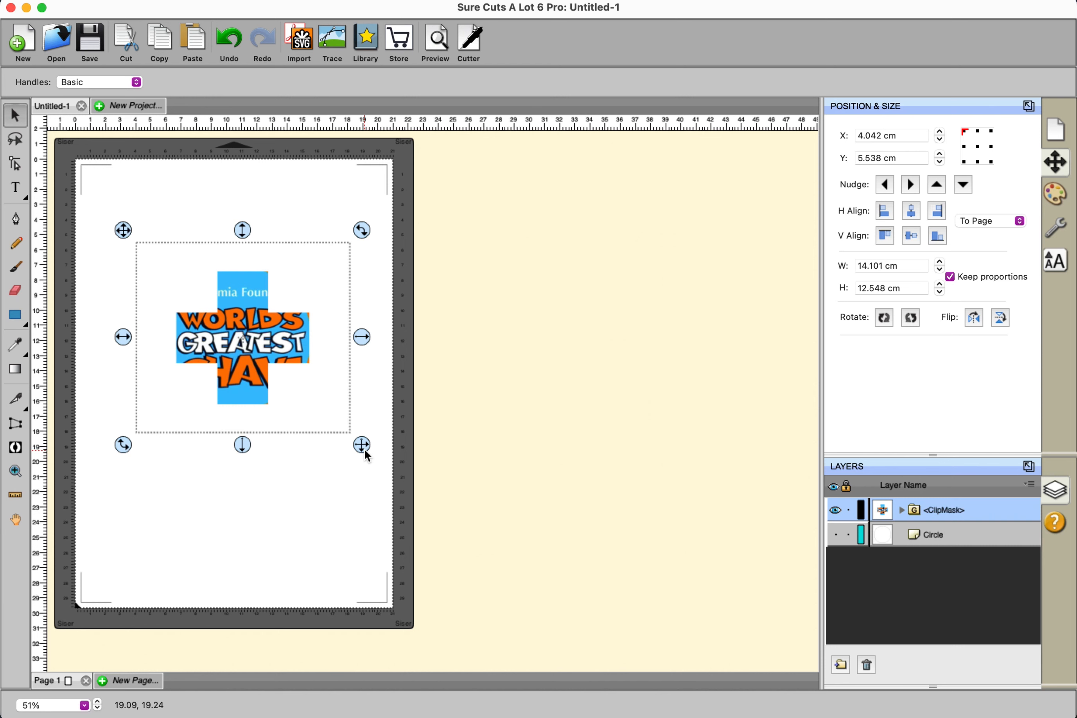
drag(272, 356, 186, 304)
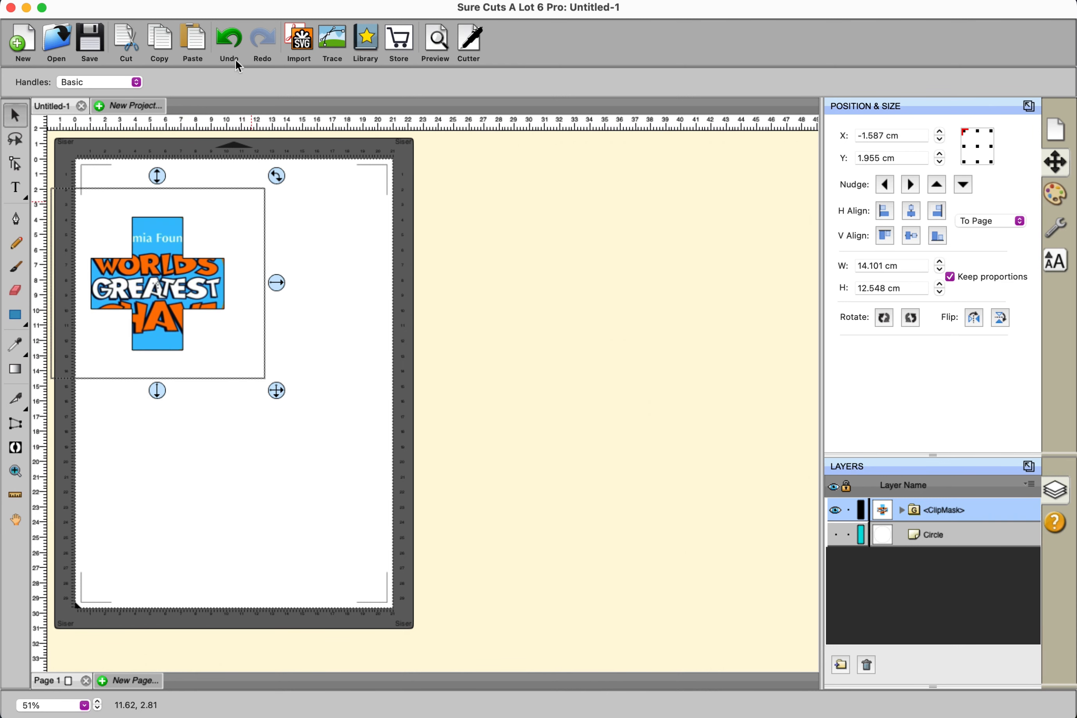
Duplicate the clip-masked logo into 3 columns and 1 row with 0 cm horizontal spacing.
click(235, 1)
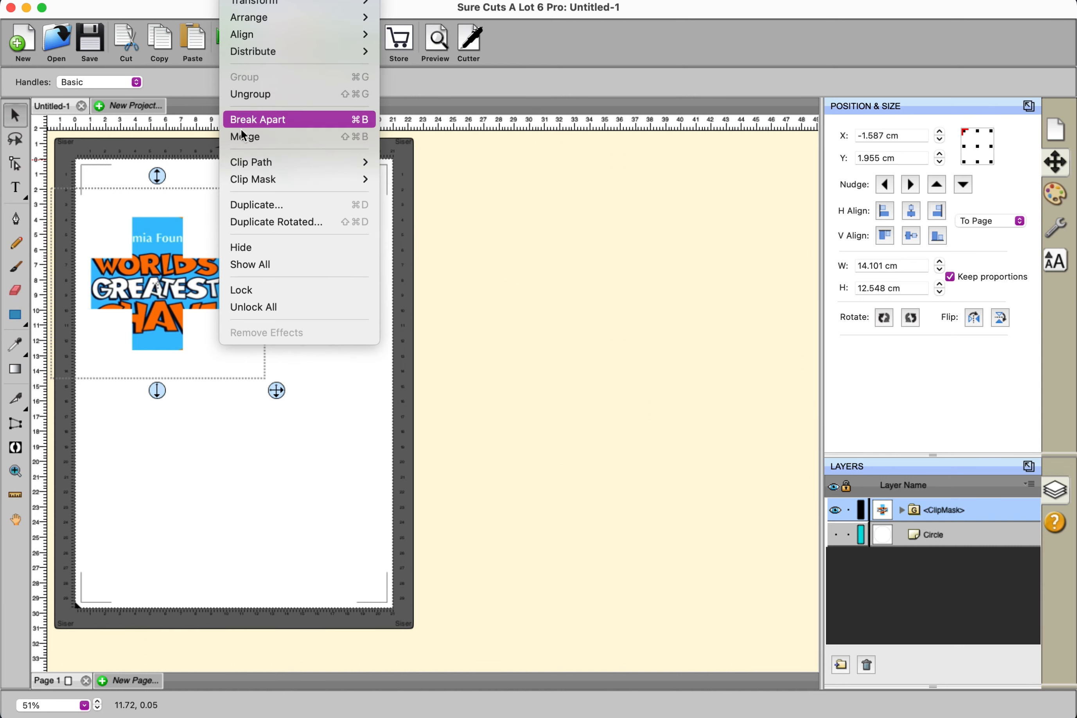
click(244, 204)
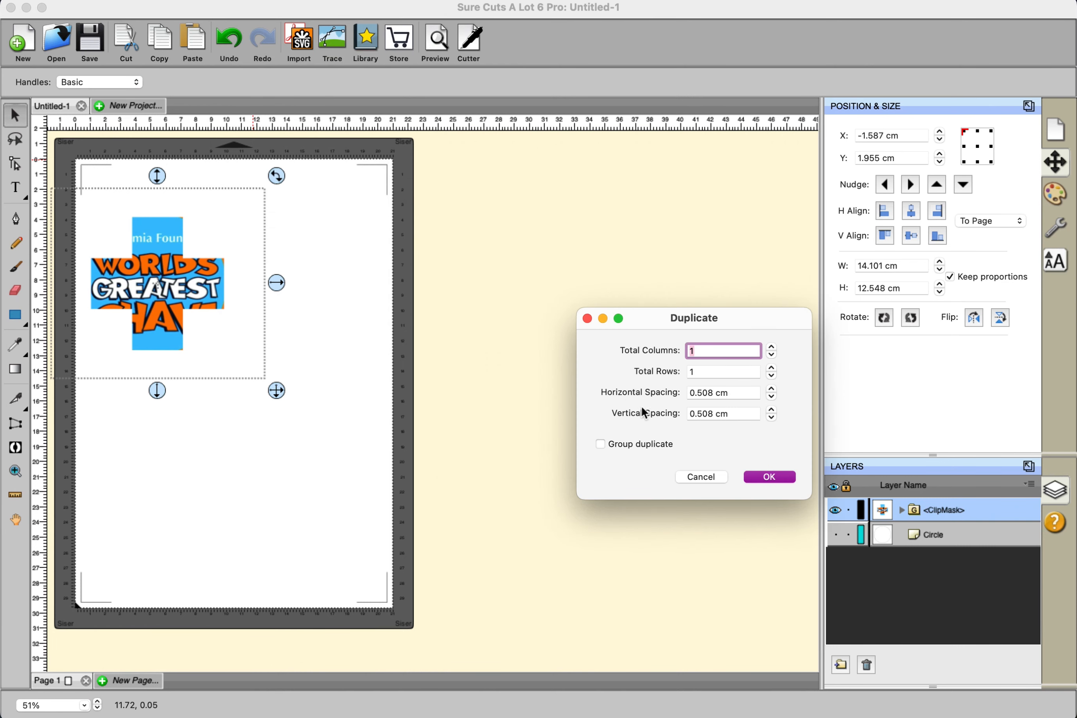
drag(740, 396, 642, 392)
text(0)
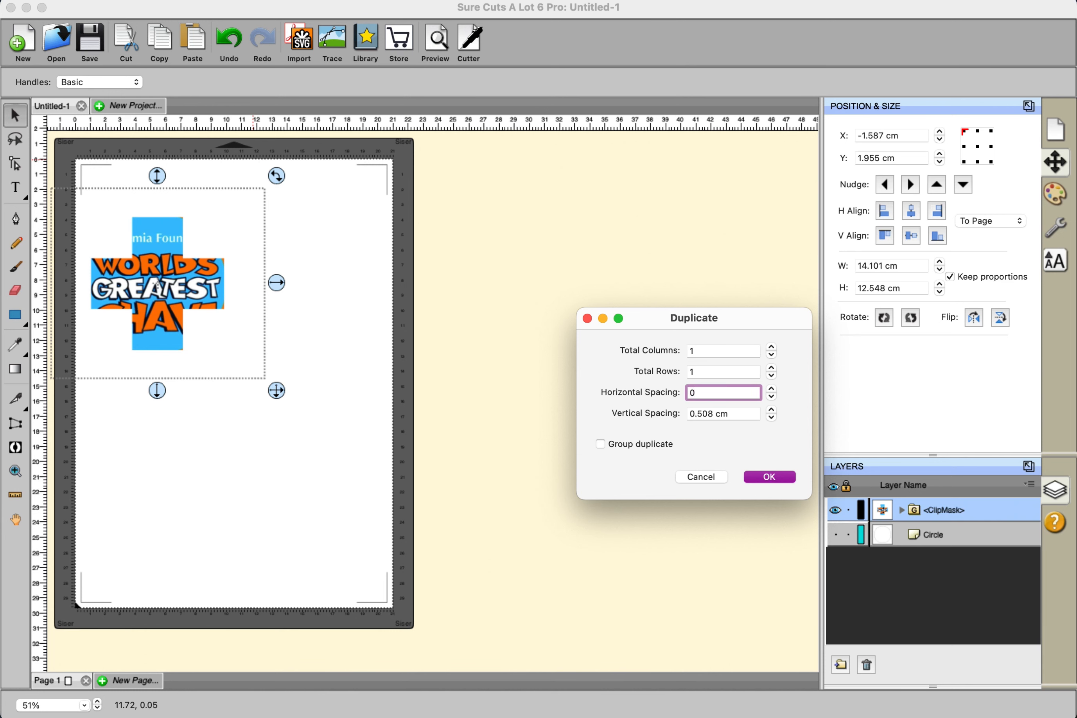
click(771, 347)
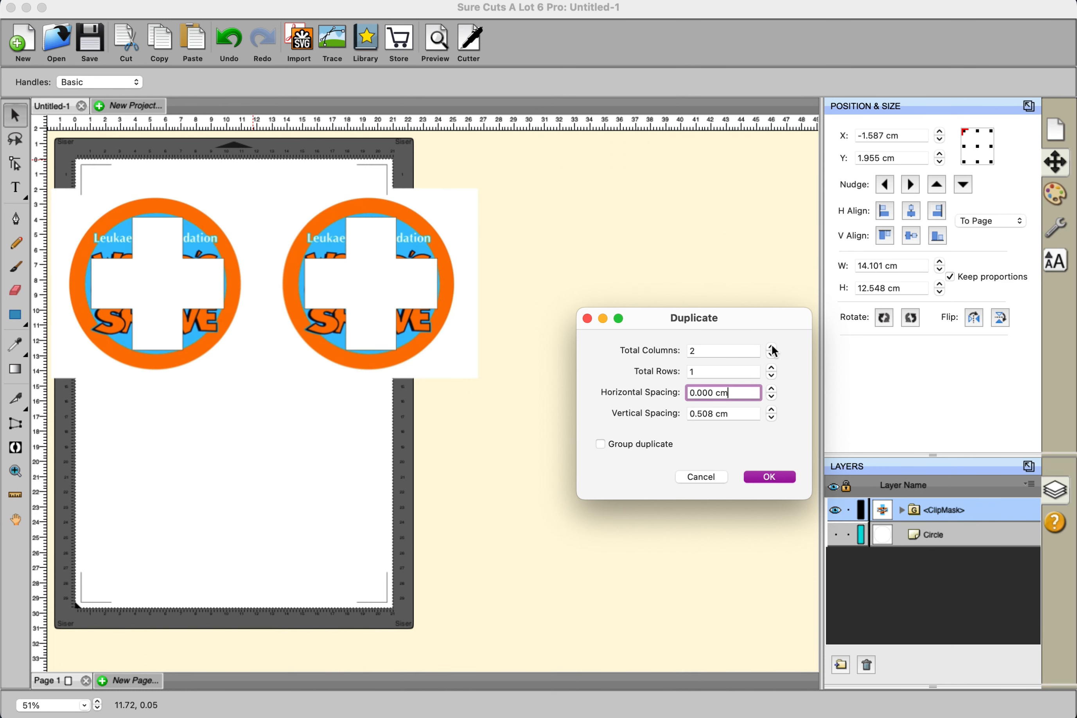
click(772, 347)
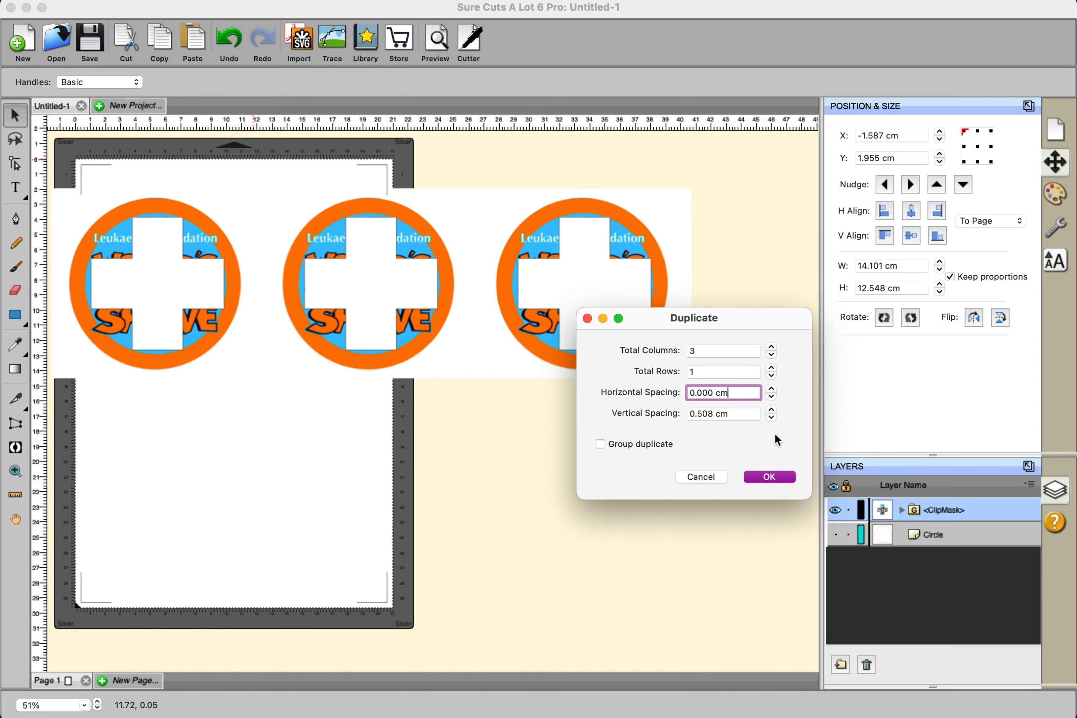
click(775, 481)
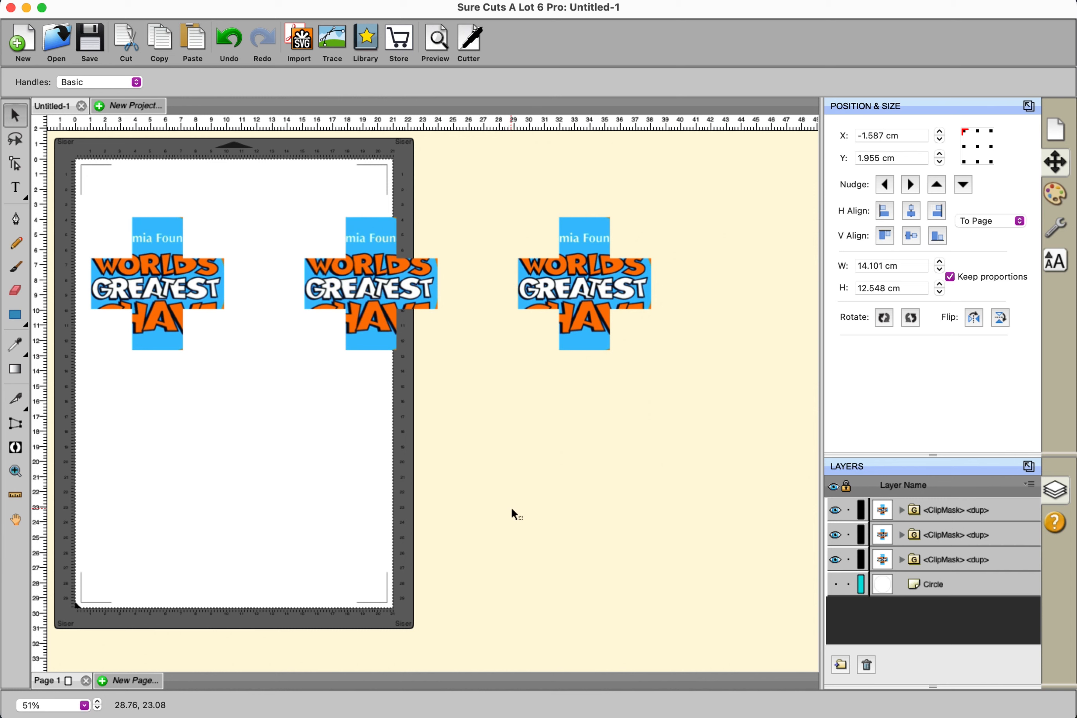
Move the second cross logo to about X 7.40, Y 1.96 cm and the third to about X 2.87, Y 8.40 cm.
drag(409, 291, 332, 292)
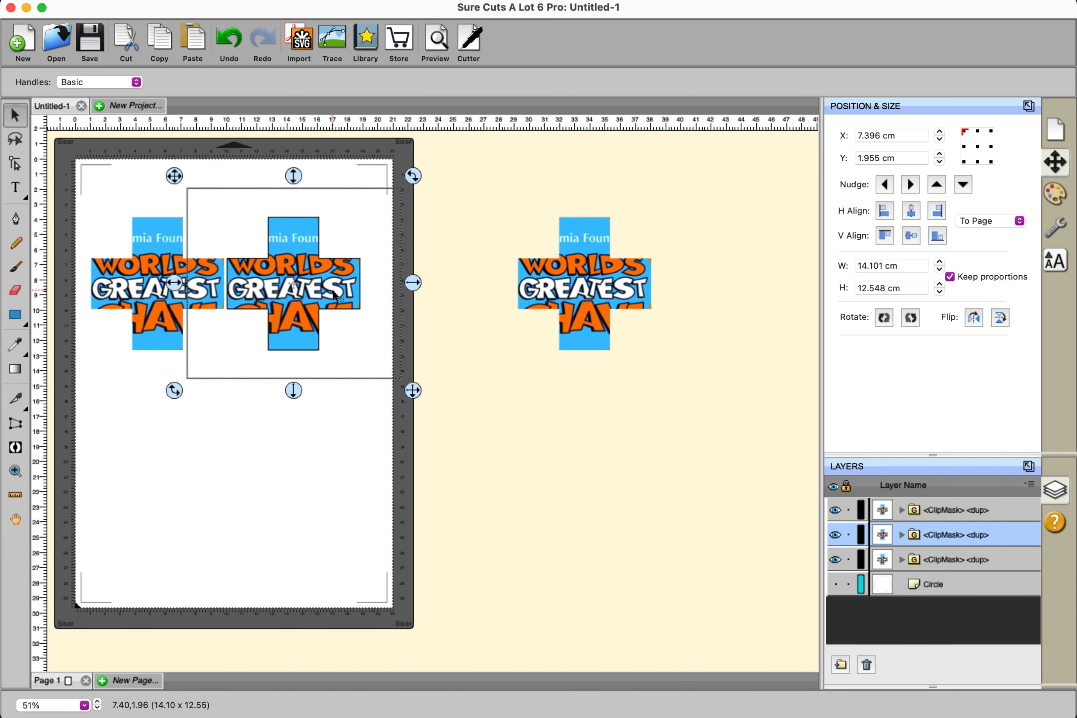
drag(595, 280, 228, 368)
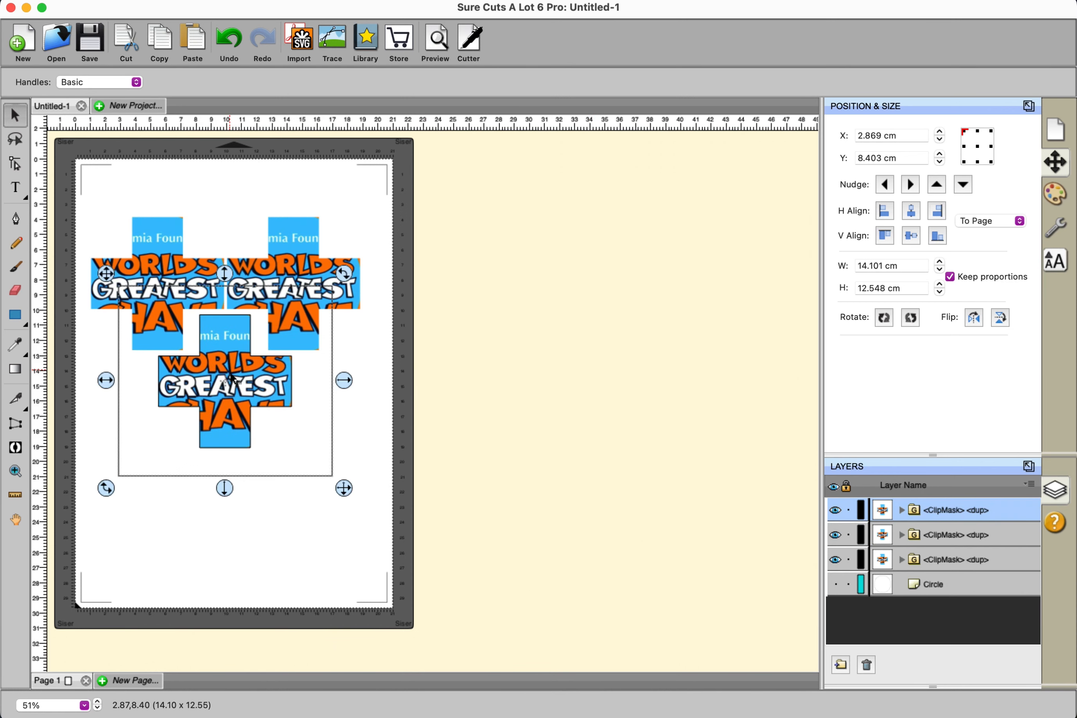
click(385, 462)
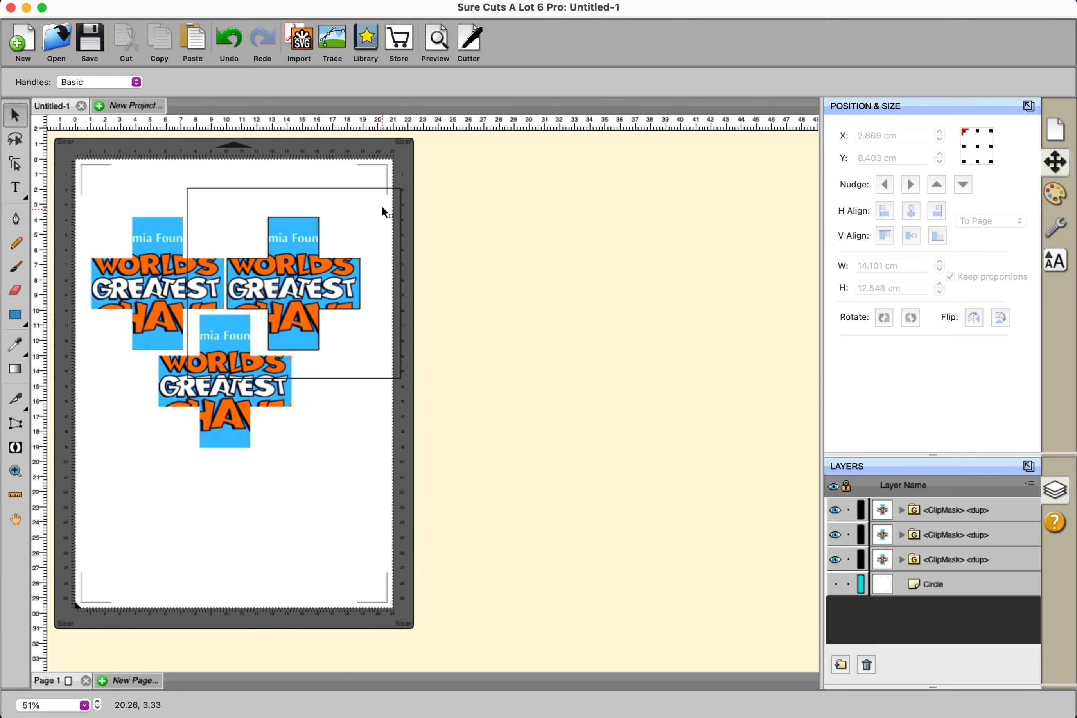
Preview the cut lines of the three cross logos without the printable artwork.
click(436, 45)
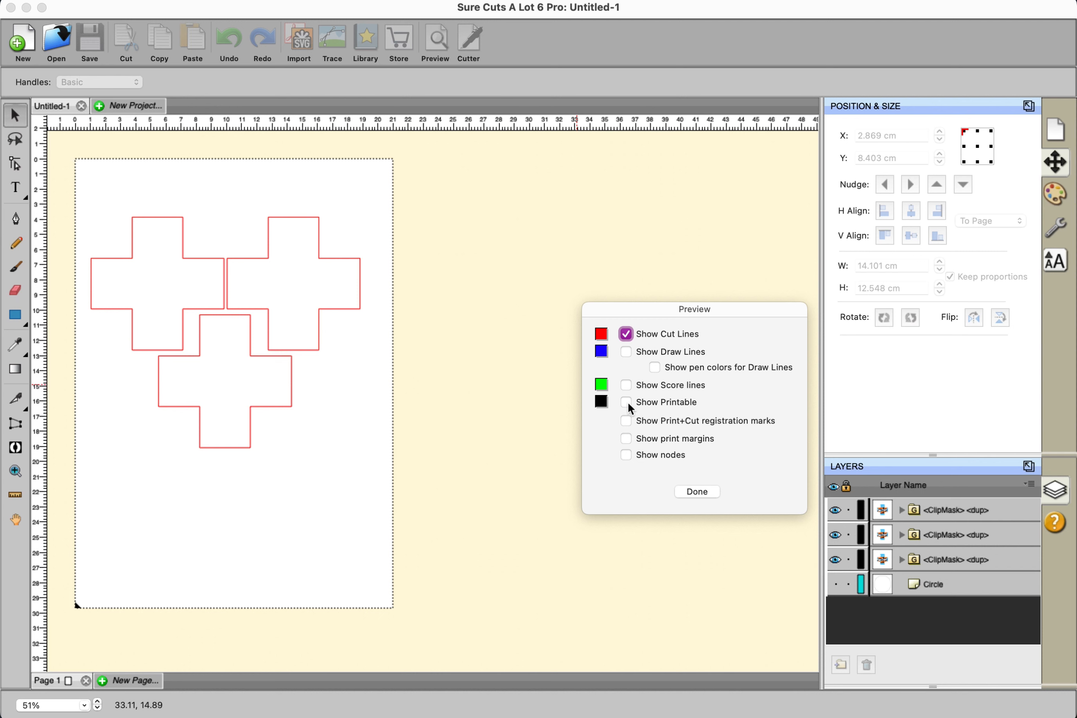
click(688, 493)
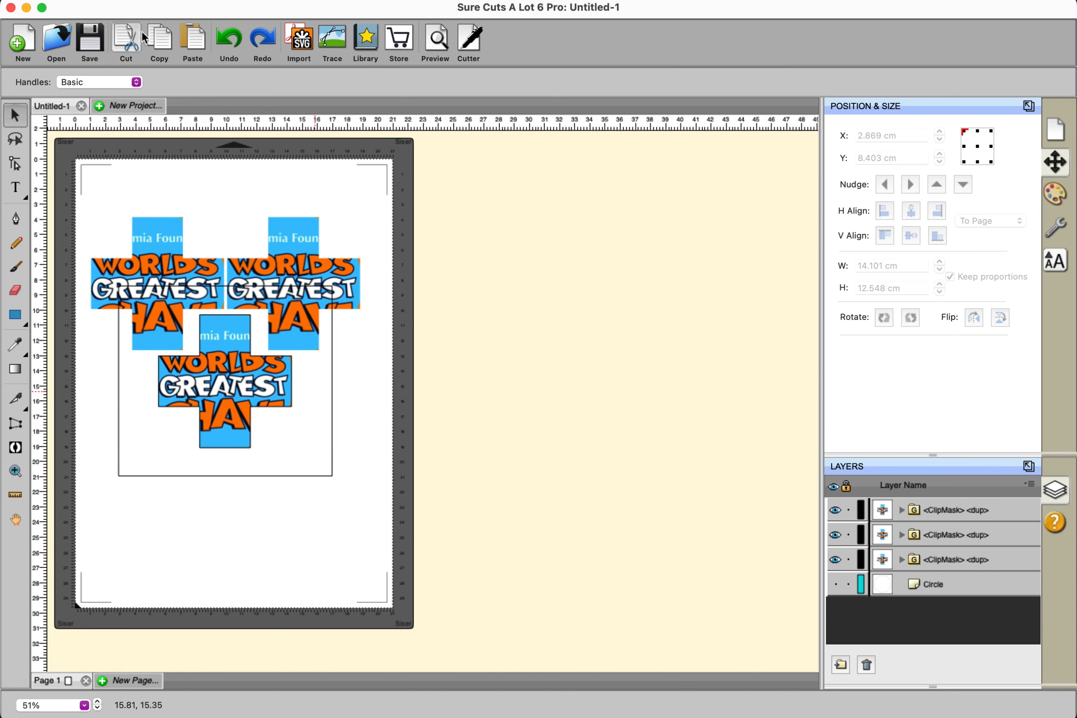
Print one colour copy of the page on the HP Smart Tank Plus 570 series with registration marks included.
click(164, 1)
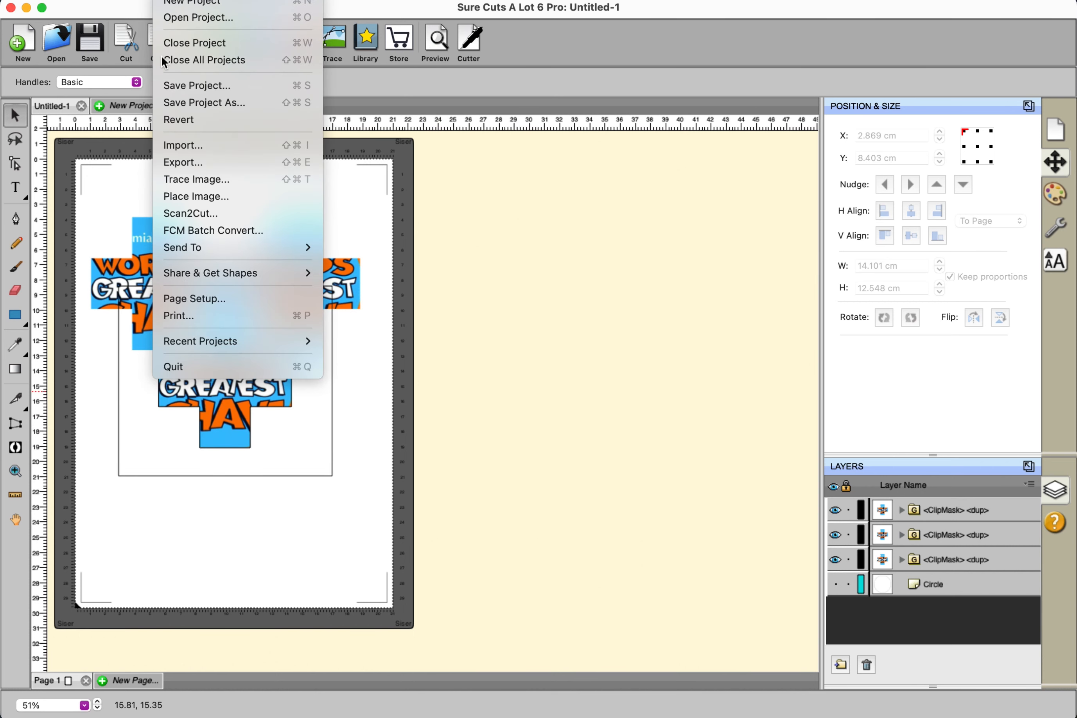
click(165, 316)
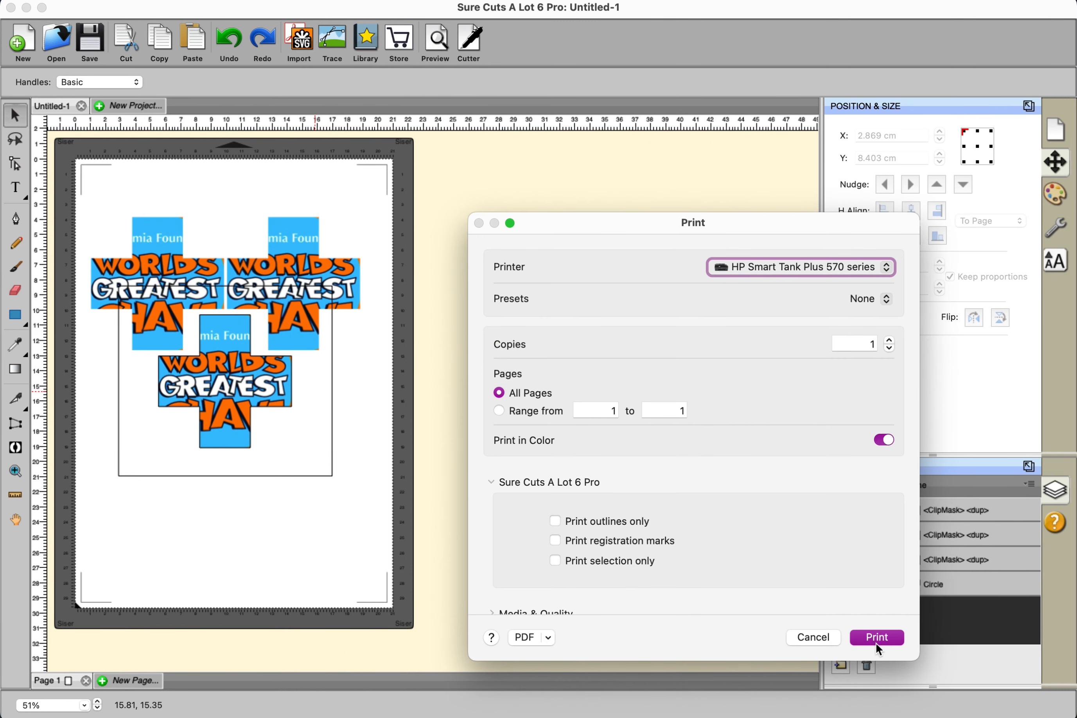
click(555, 541)
click(870, 637)
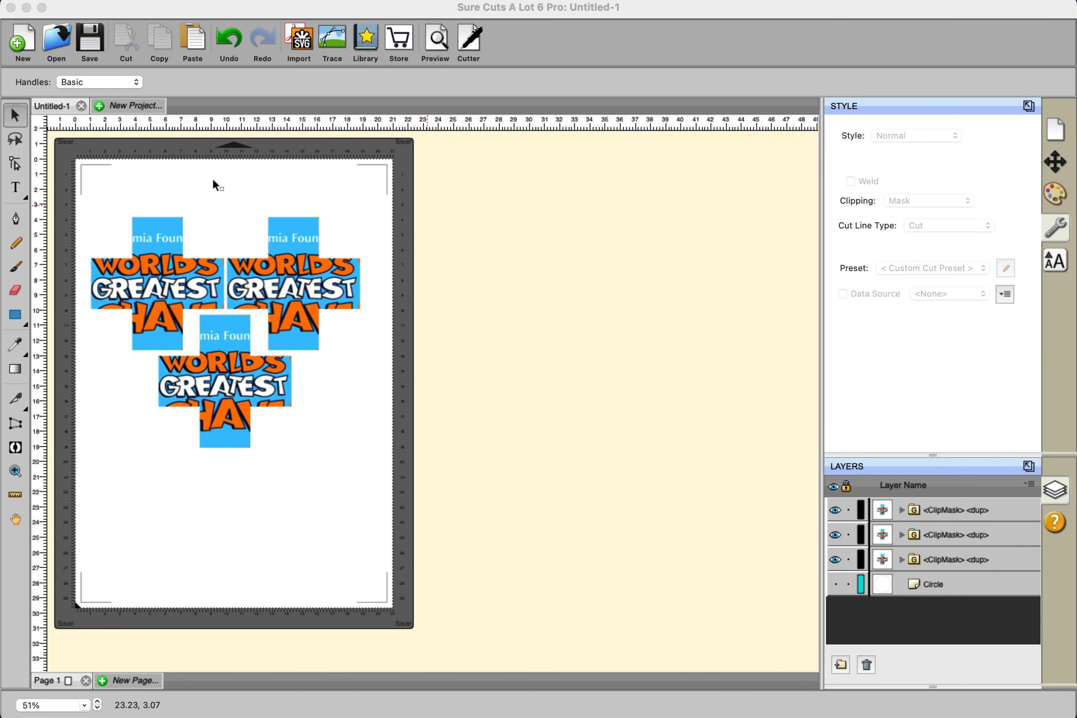
Select all three cross logos and look through the Cut Line Type options in their style settings without choosing one.
drag(50, 162, 487, 550)
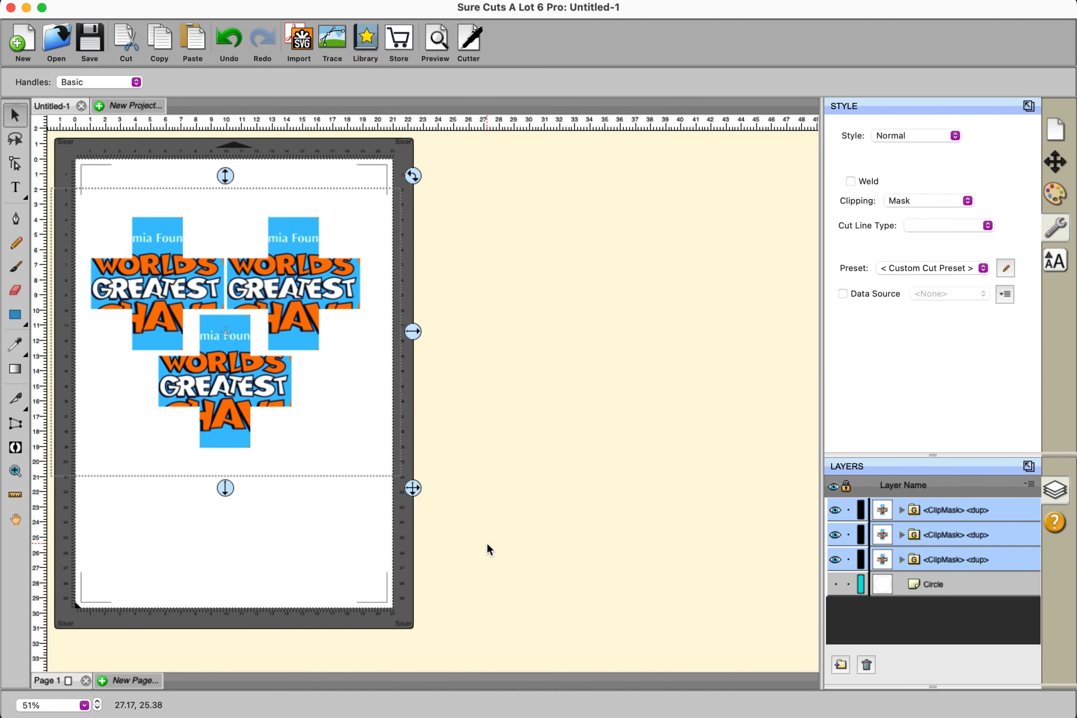
click(1059, 227)
click(1055, 232)
click(987, 226)
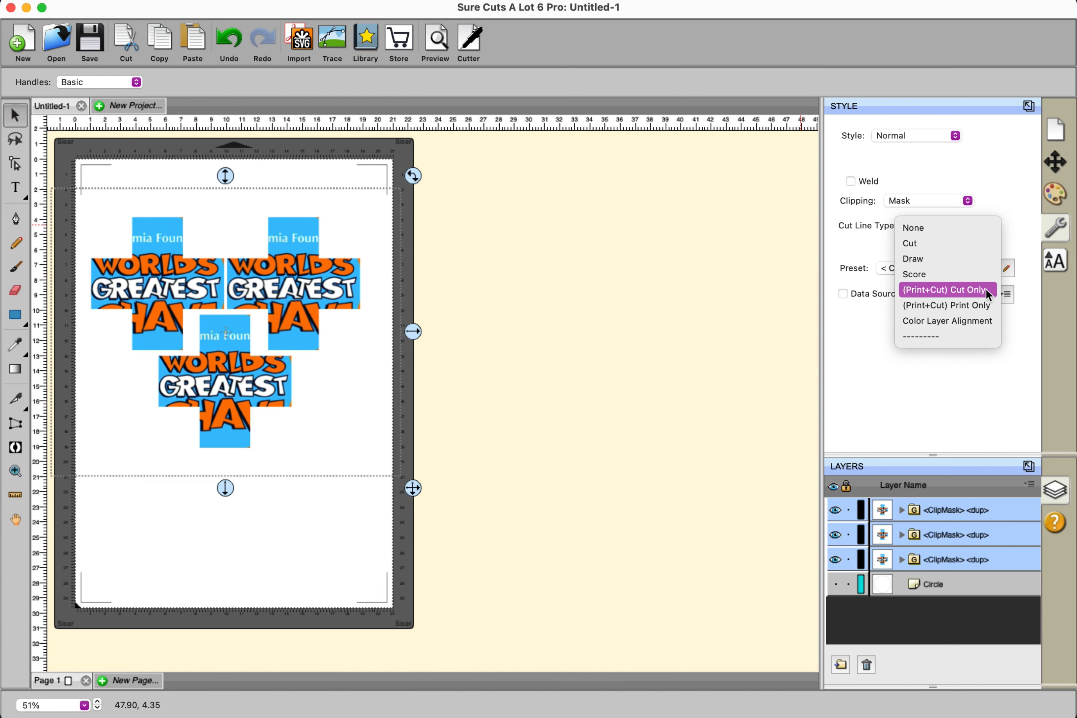
click(463, 33)
Open the cut settings for the Siser Juliet and proceed to the Print and Cut registration-mark scan.
click(464, 34)
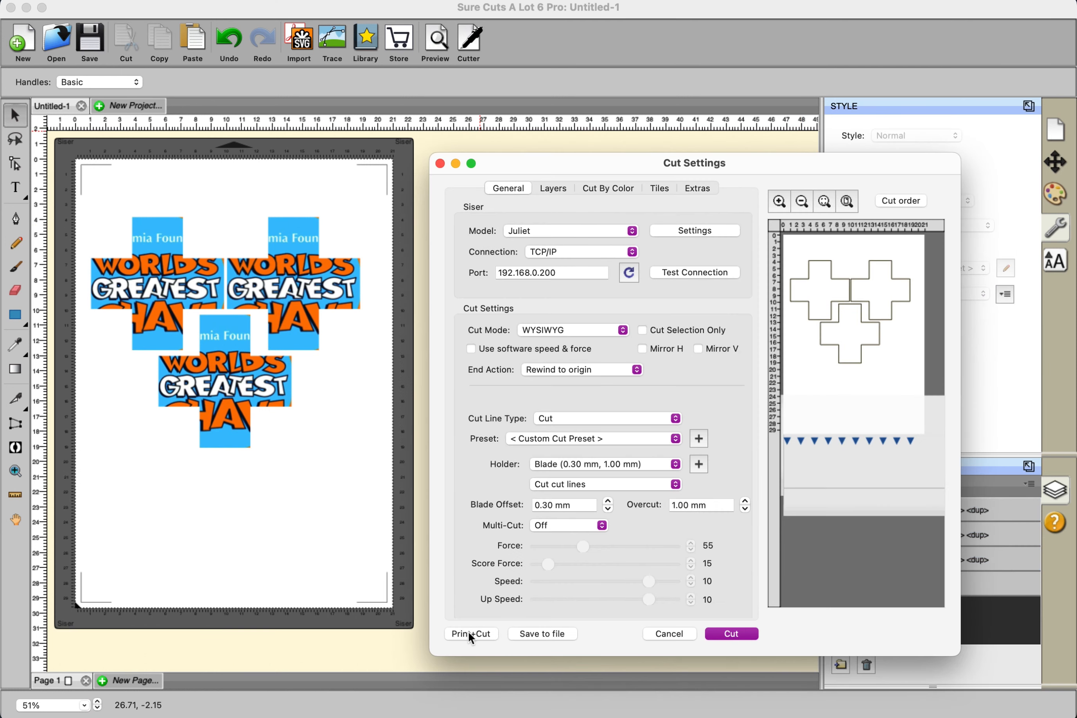
click(470, 635)
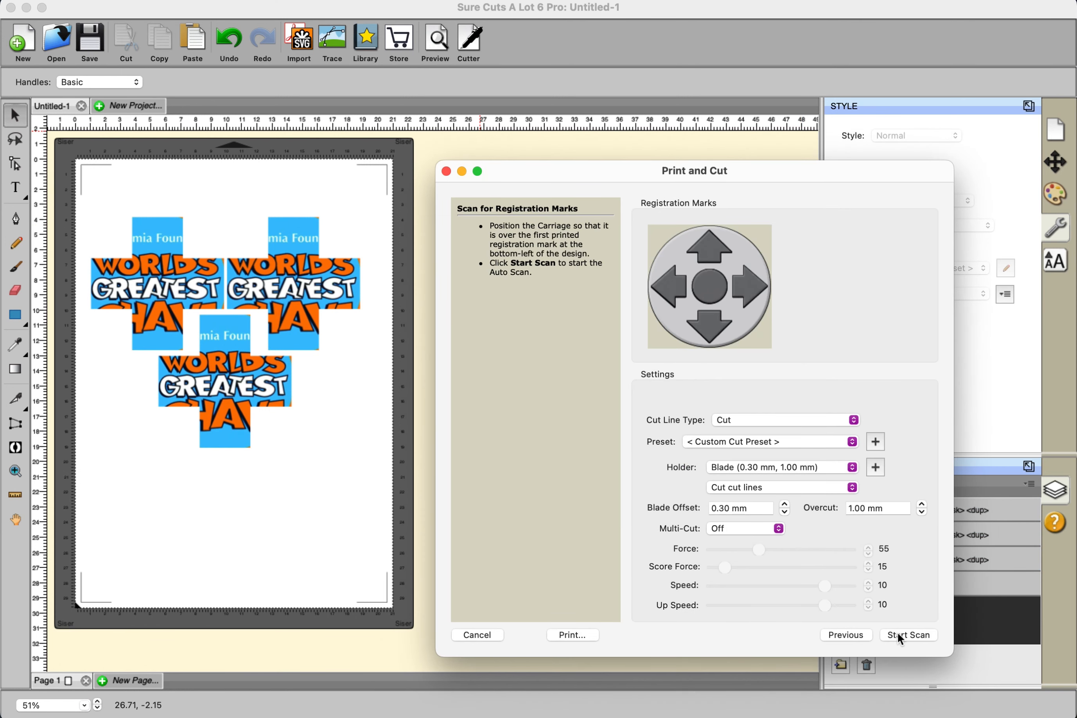